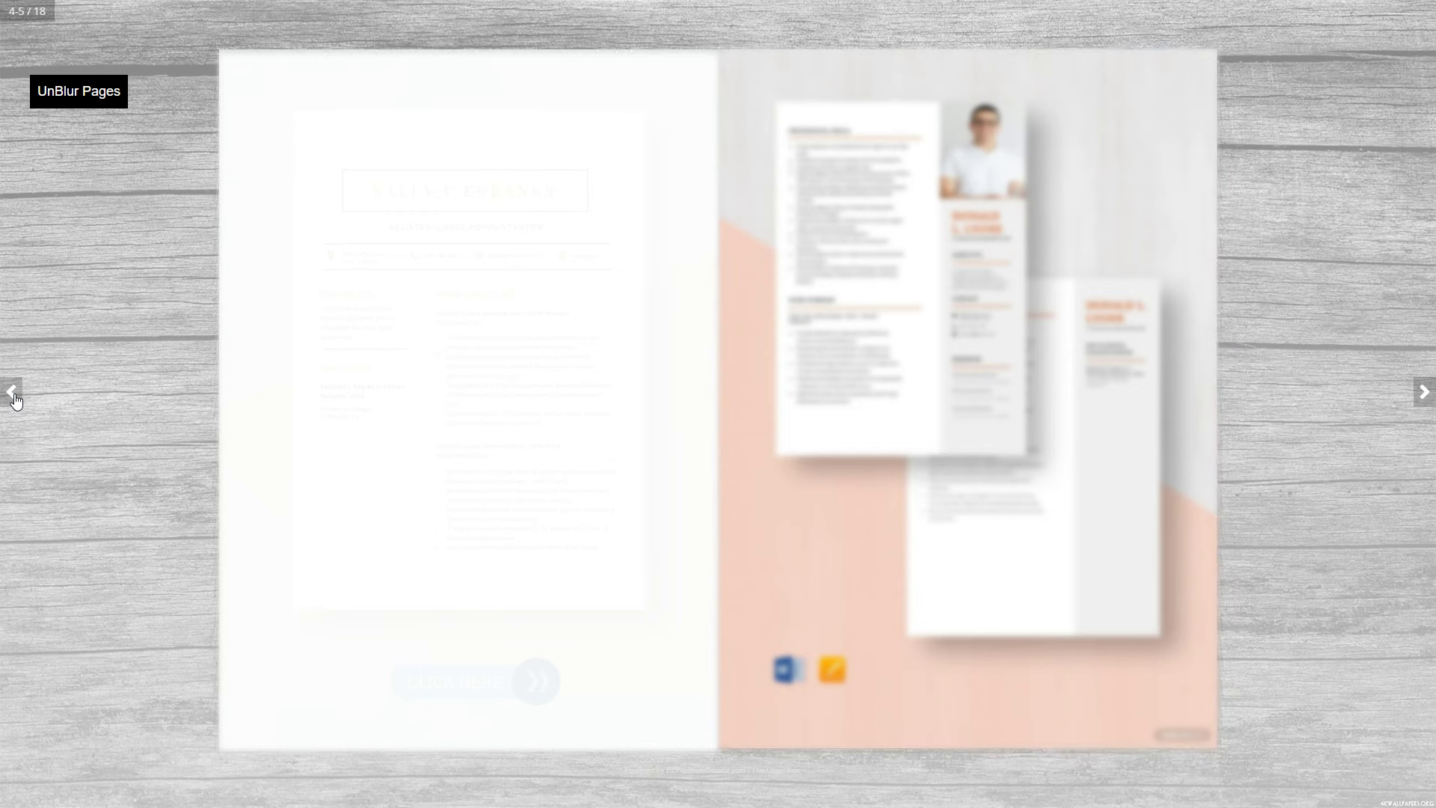
- Preview the blurred Modern Resume Templates flipbook, inspect its paid-item prompt for unblurring pages, and leave full-screen view
left_click(13, 391)
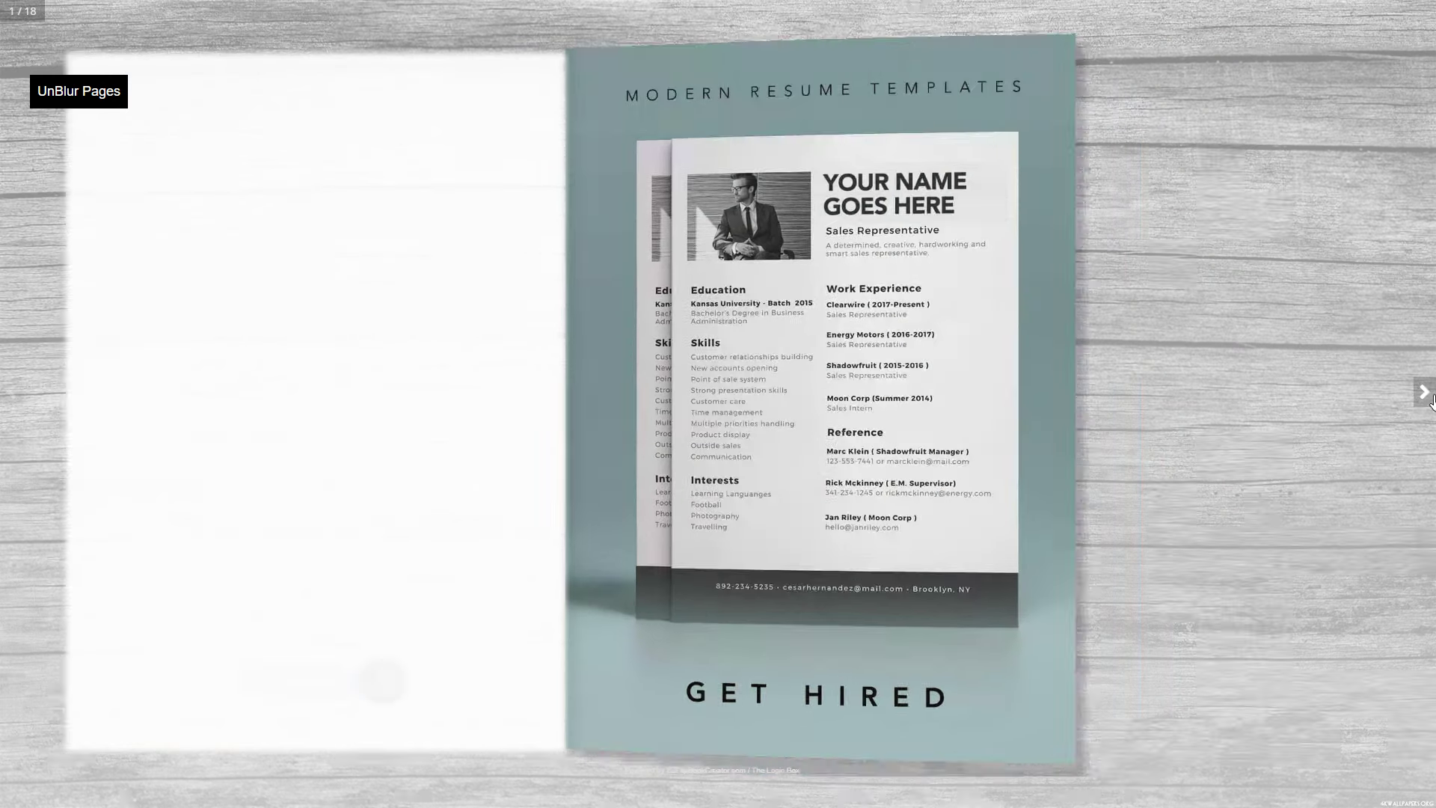
left_click(1428, 398)
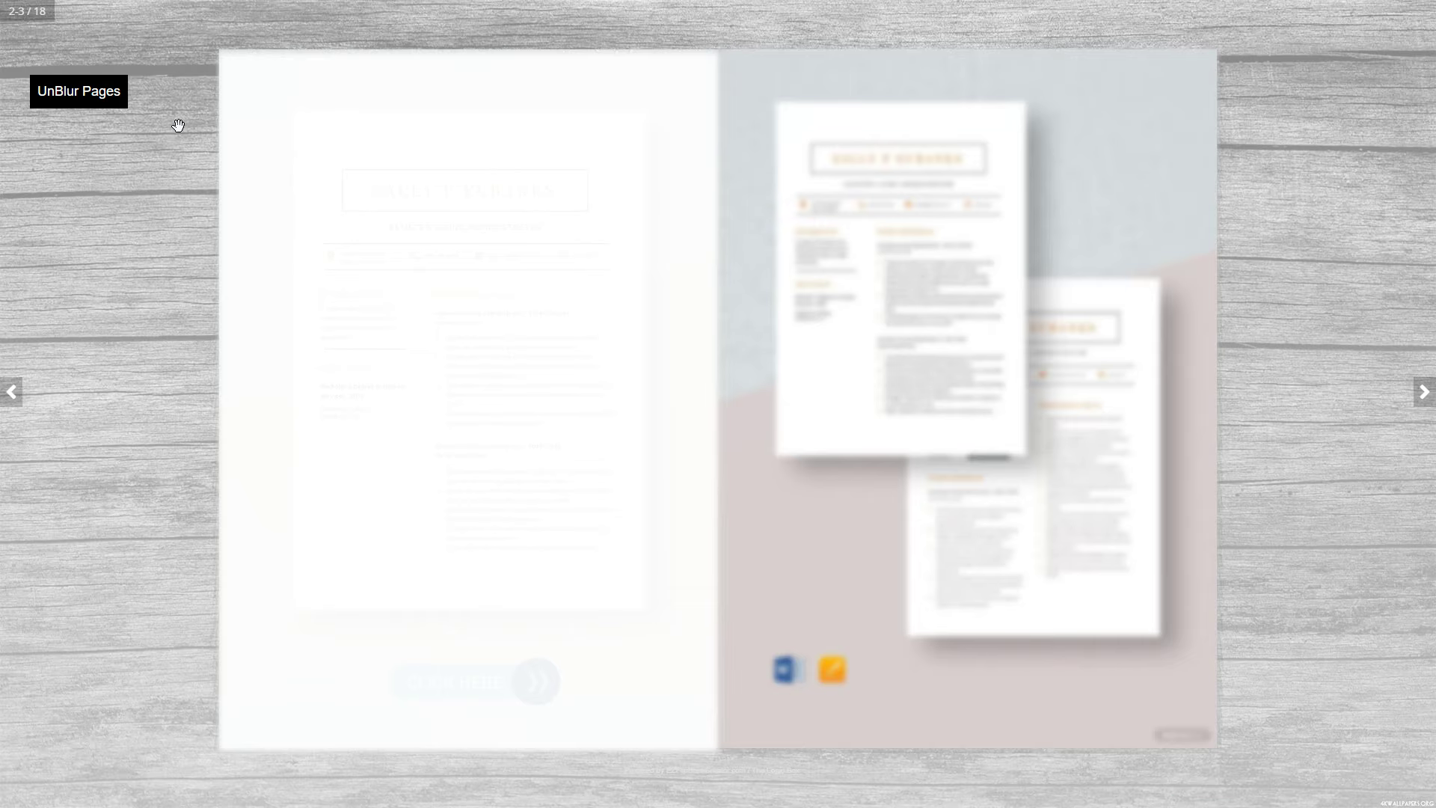
left_click(87, 99)
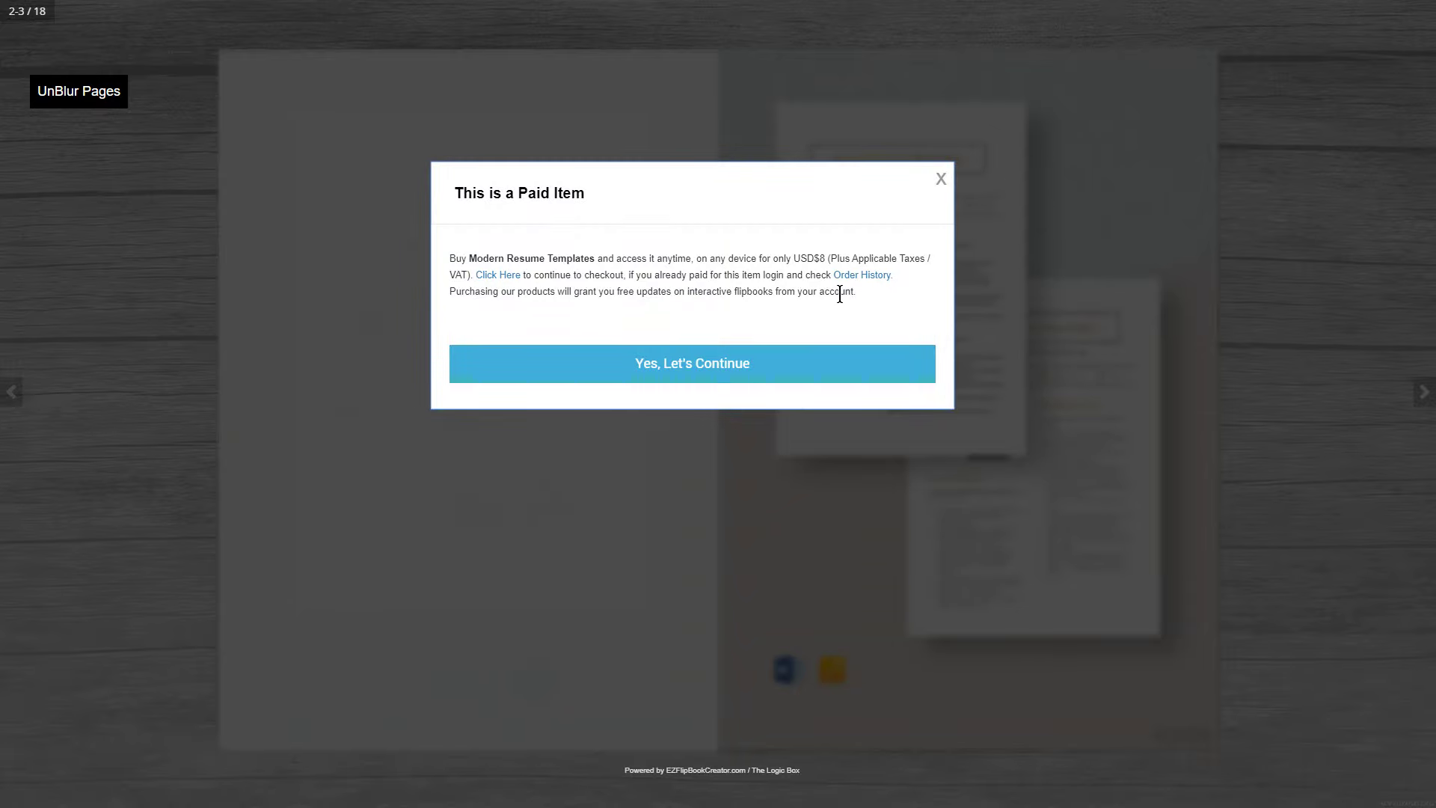
left_click(942, 180)
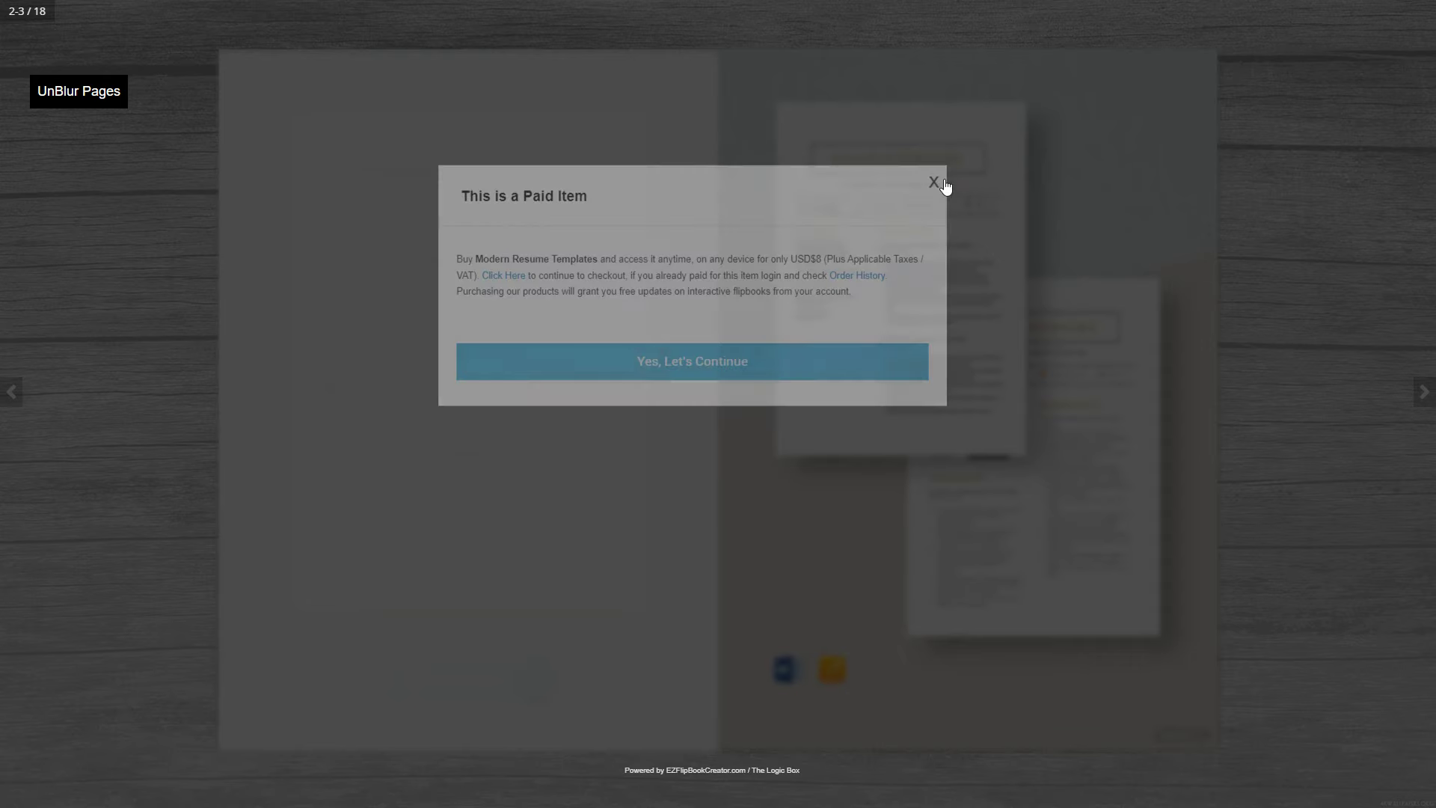
key("Escape")
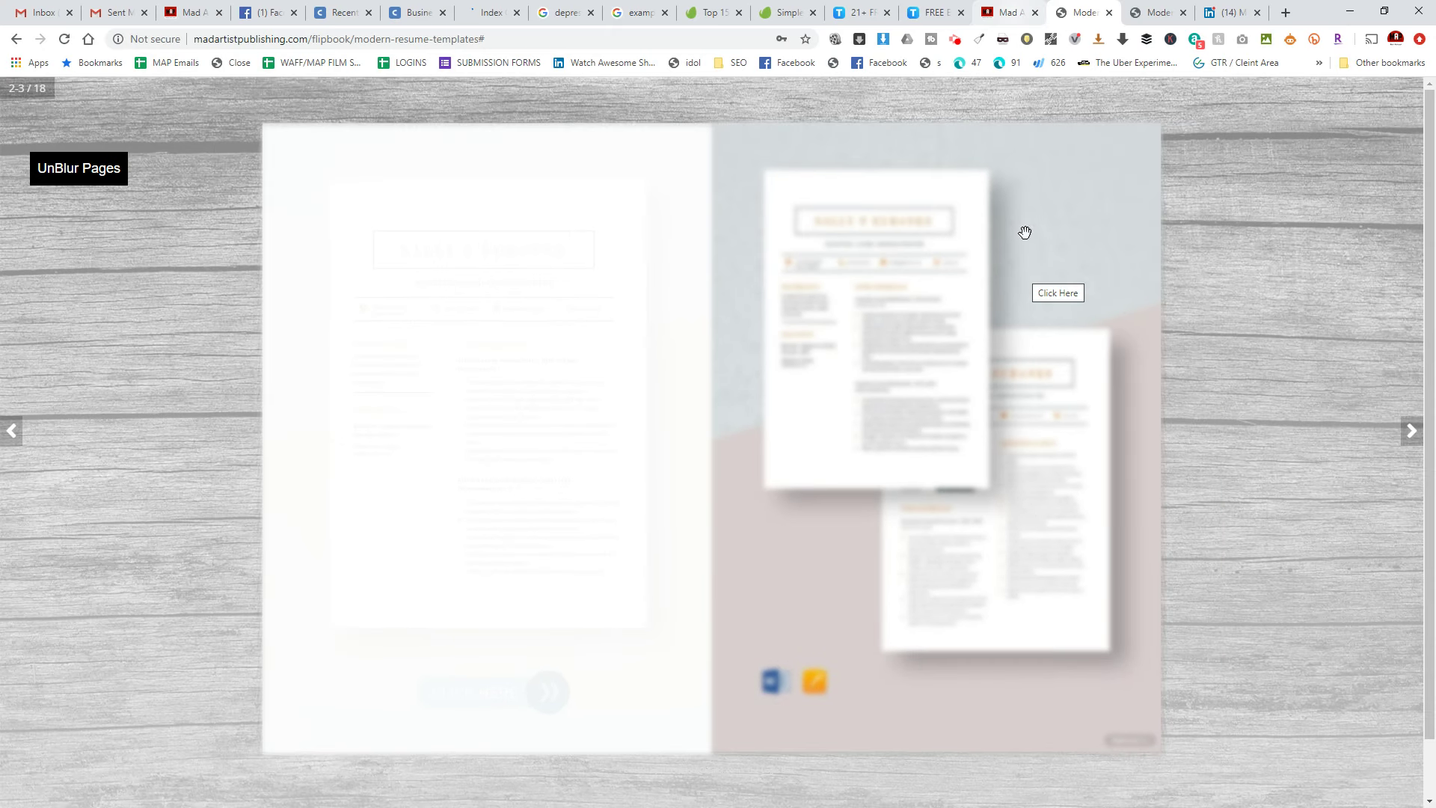
- Compare the open Modern Resume Templates flipbook previews and return to the flipbook's settings page
left_click(1165, 14)
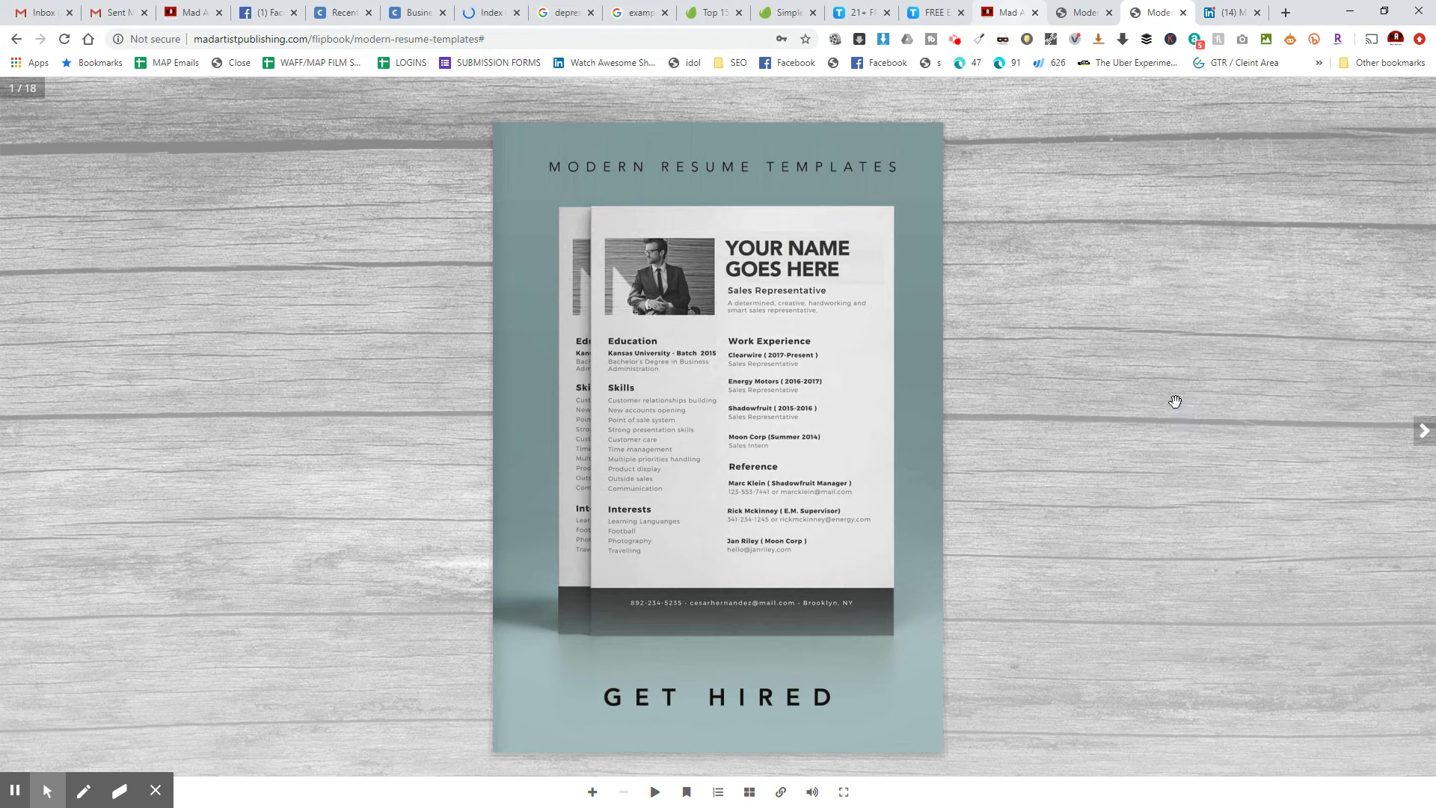
left_click(1100, 13)
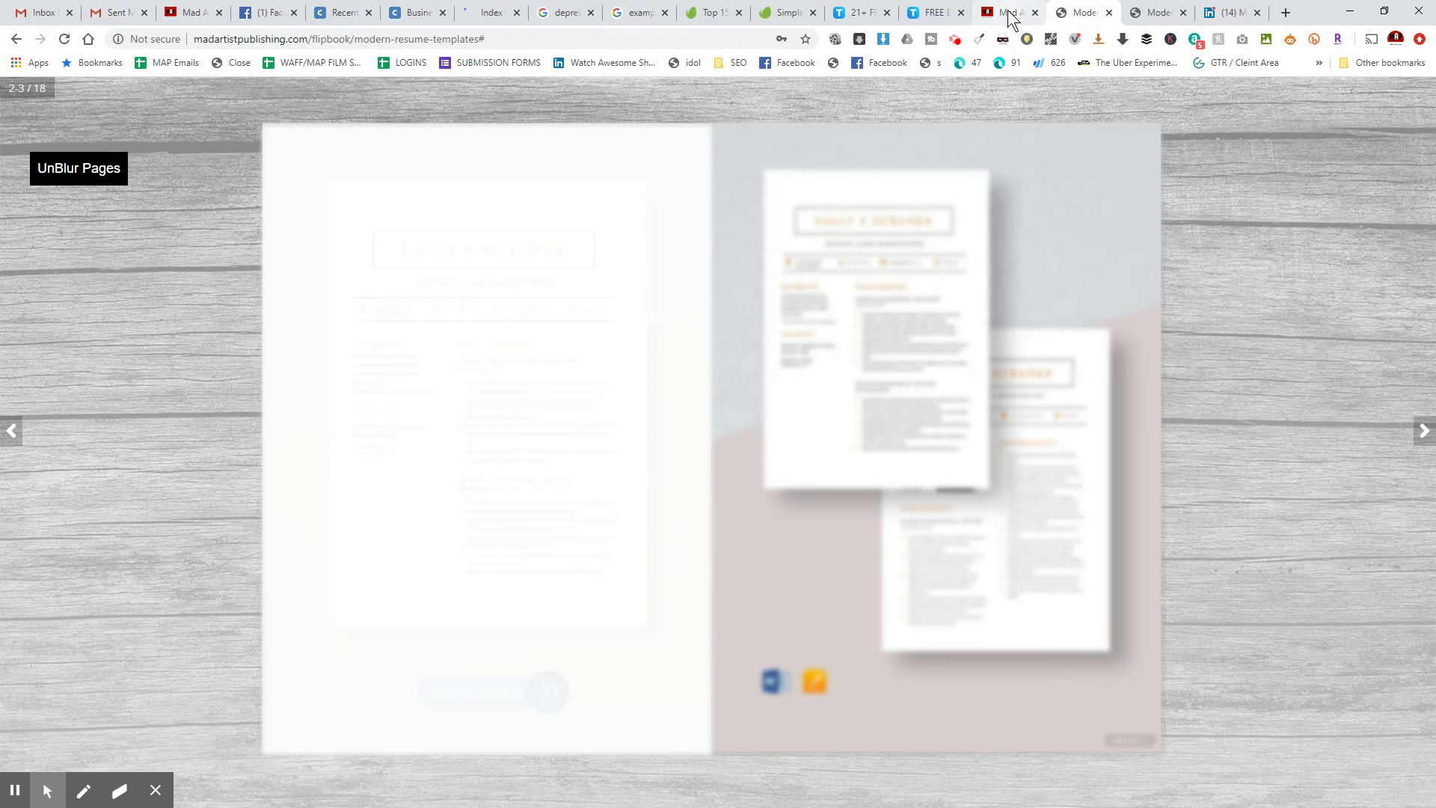
left_click(1013, 15)
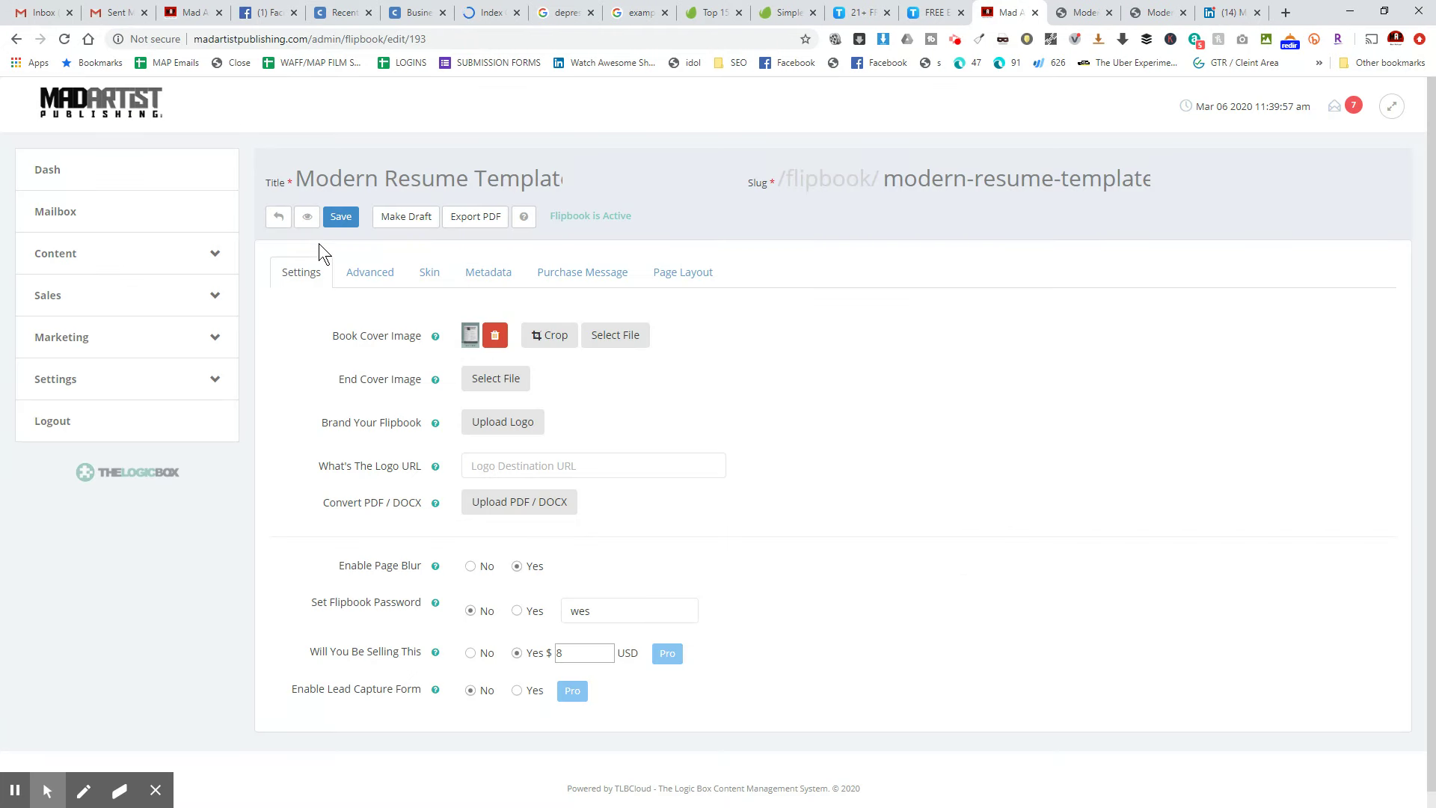
left_click(1092, 23)
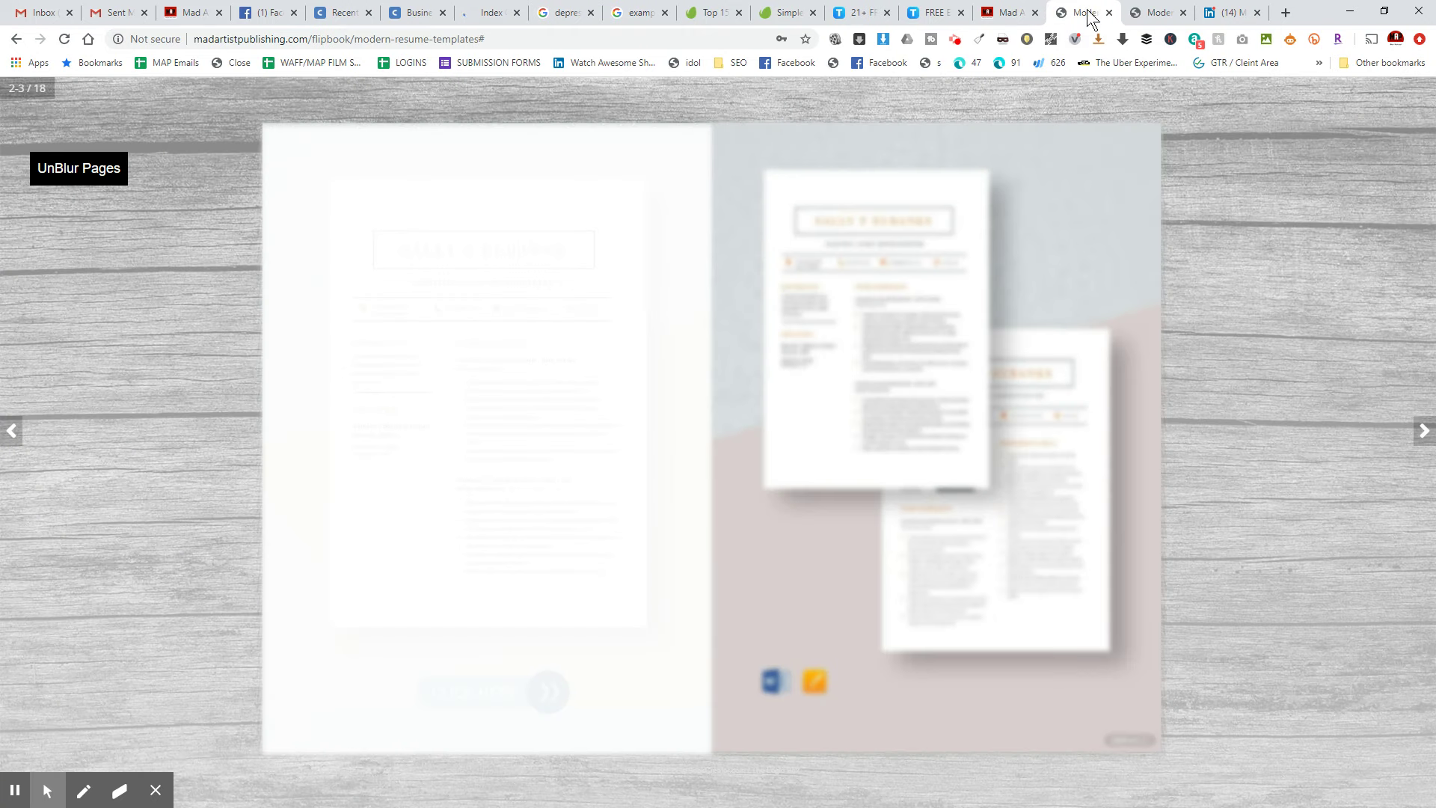
left_click(1007, 12)
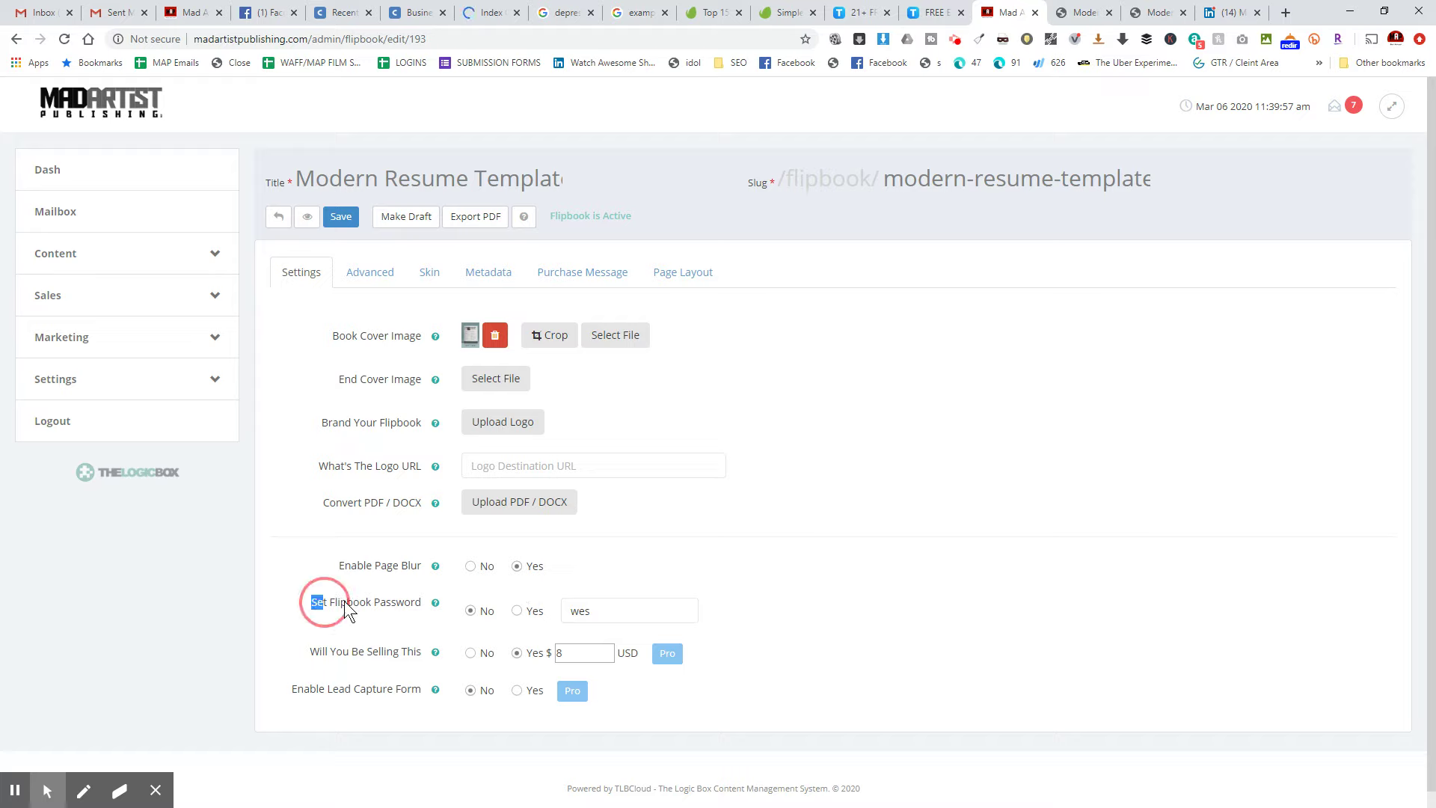
- Enable the lead capture form in the flipbook settings and review its email message, name and skip-button options
left_click_drag(346, 609, 434, 604)
left_click(262, 621)
left_click_drag(293, 688, 426, 695)
left_click(196, 647)
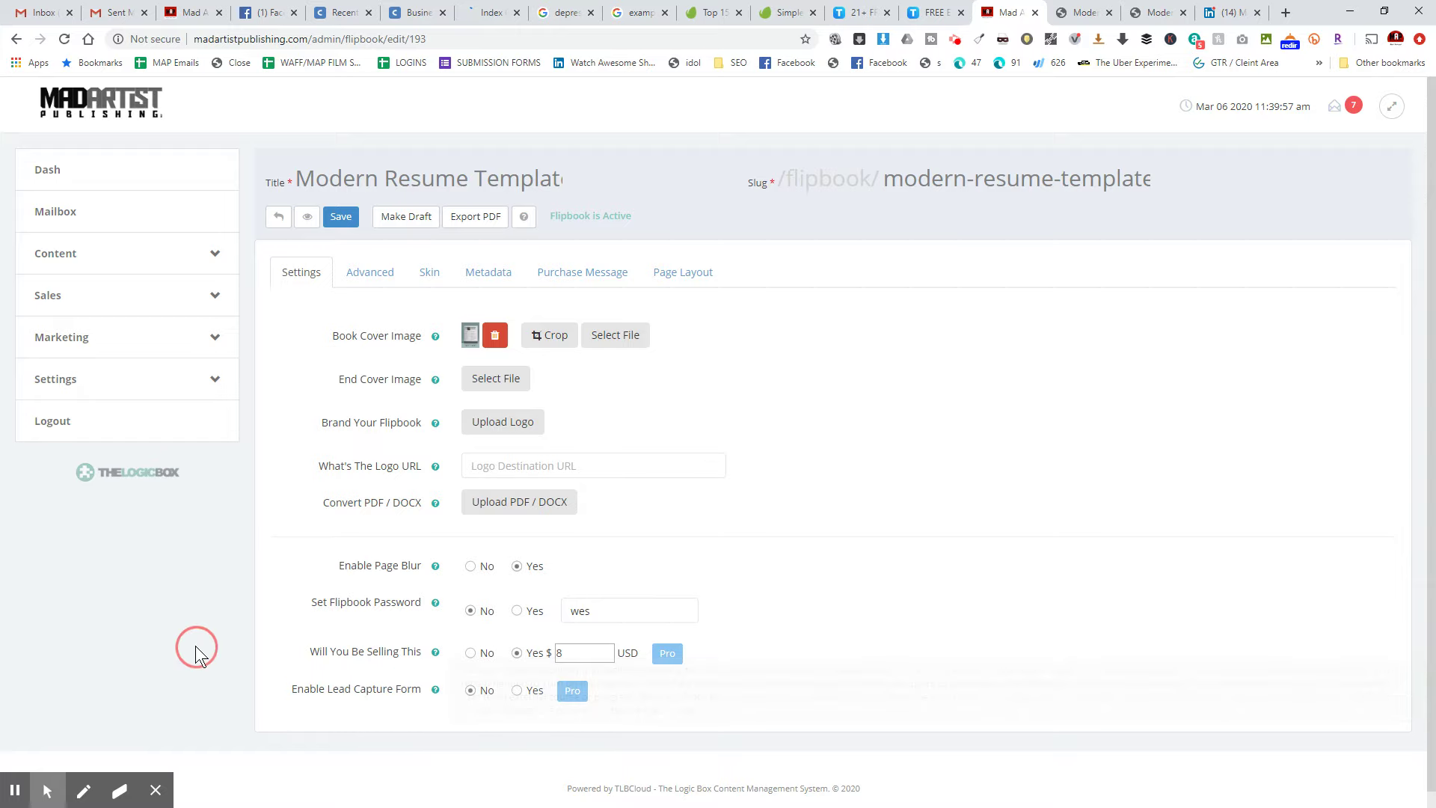
left_click(516, 689)
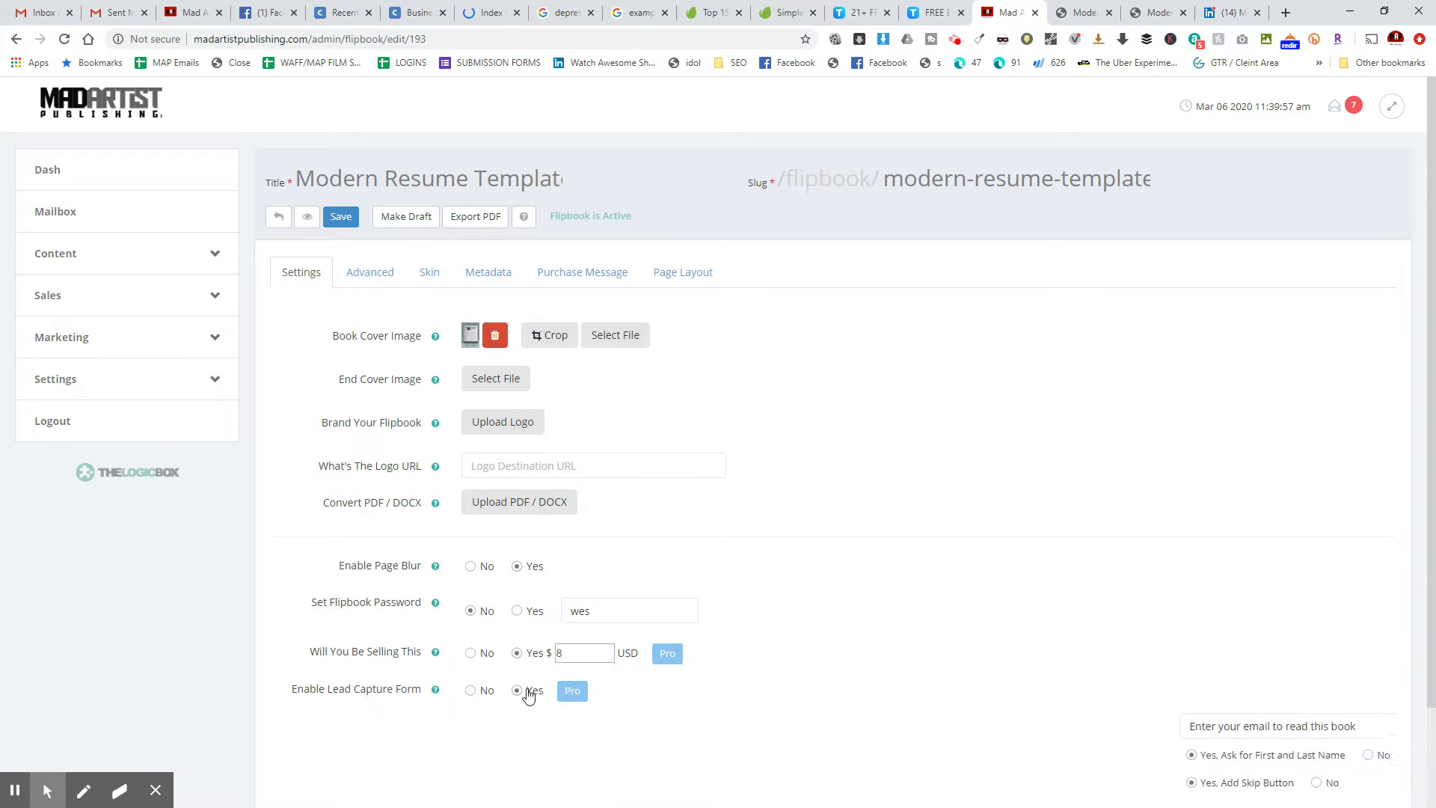
scroll(638, 660, "down", 1)
scroll(638, 660, "down", 1)
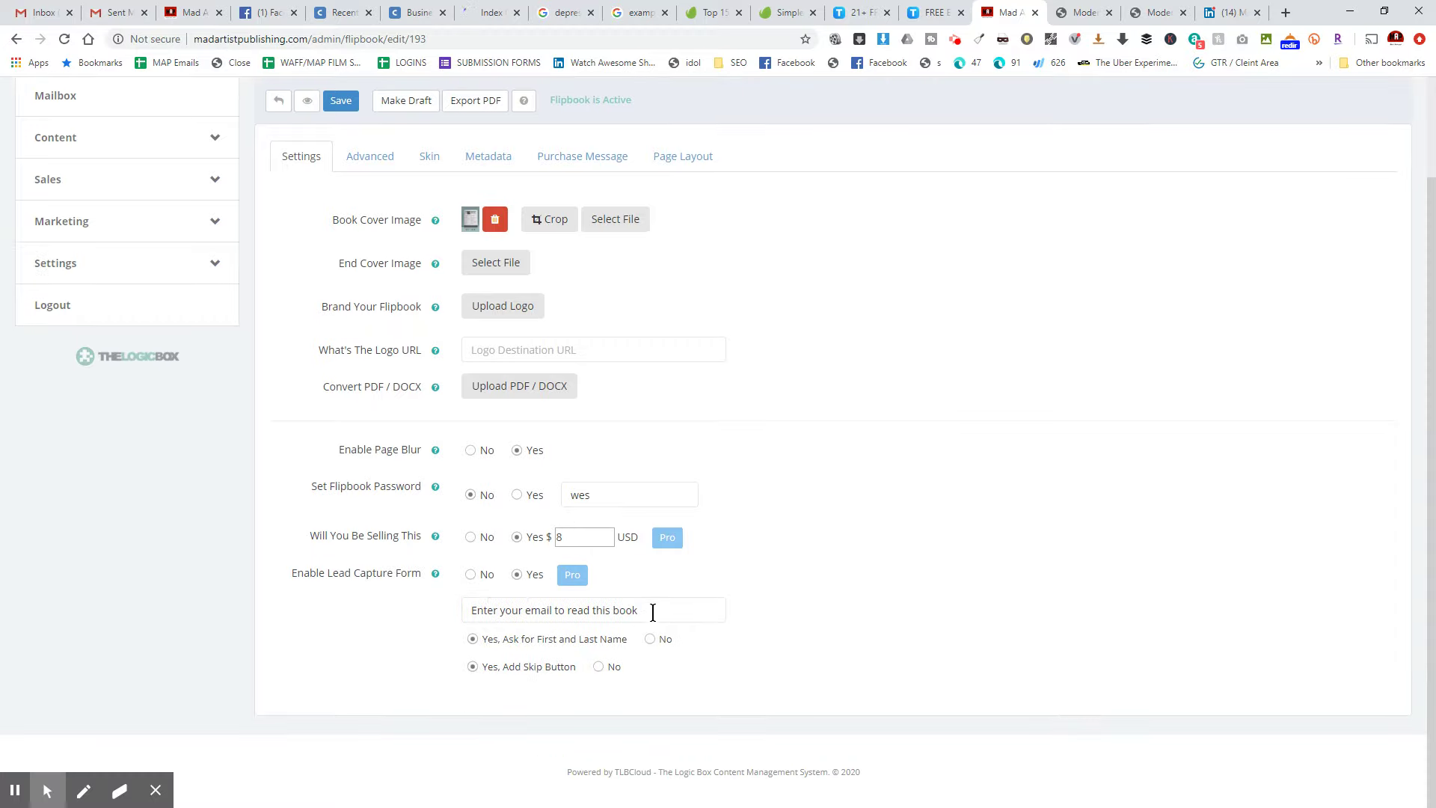
left_click_drag(652, 612, 399, 604)
left_click(732, 612)
- Disable page blur, clear the flipbook's selling price, and save the settings
left_click(471, 452)
left_click(537, 538)
key("BackSpace")
left_click(340, 101)
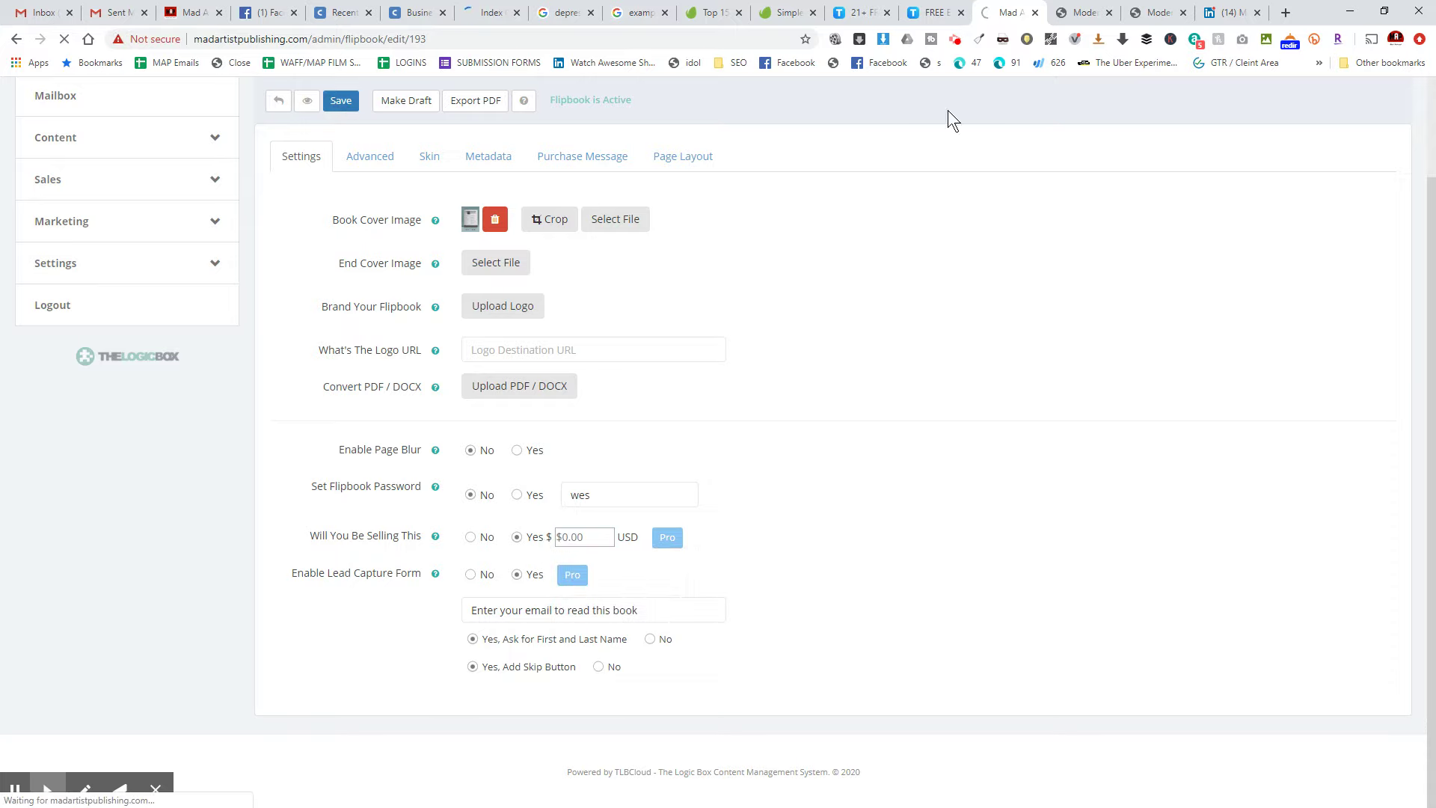
- Reload the published Modern Resume Templates flipbook to view its lead capture form
left_click(1085, 13)
left_click(449, 39)
key("Return")
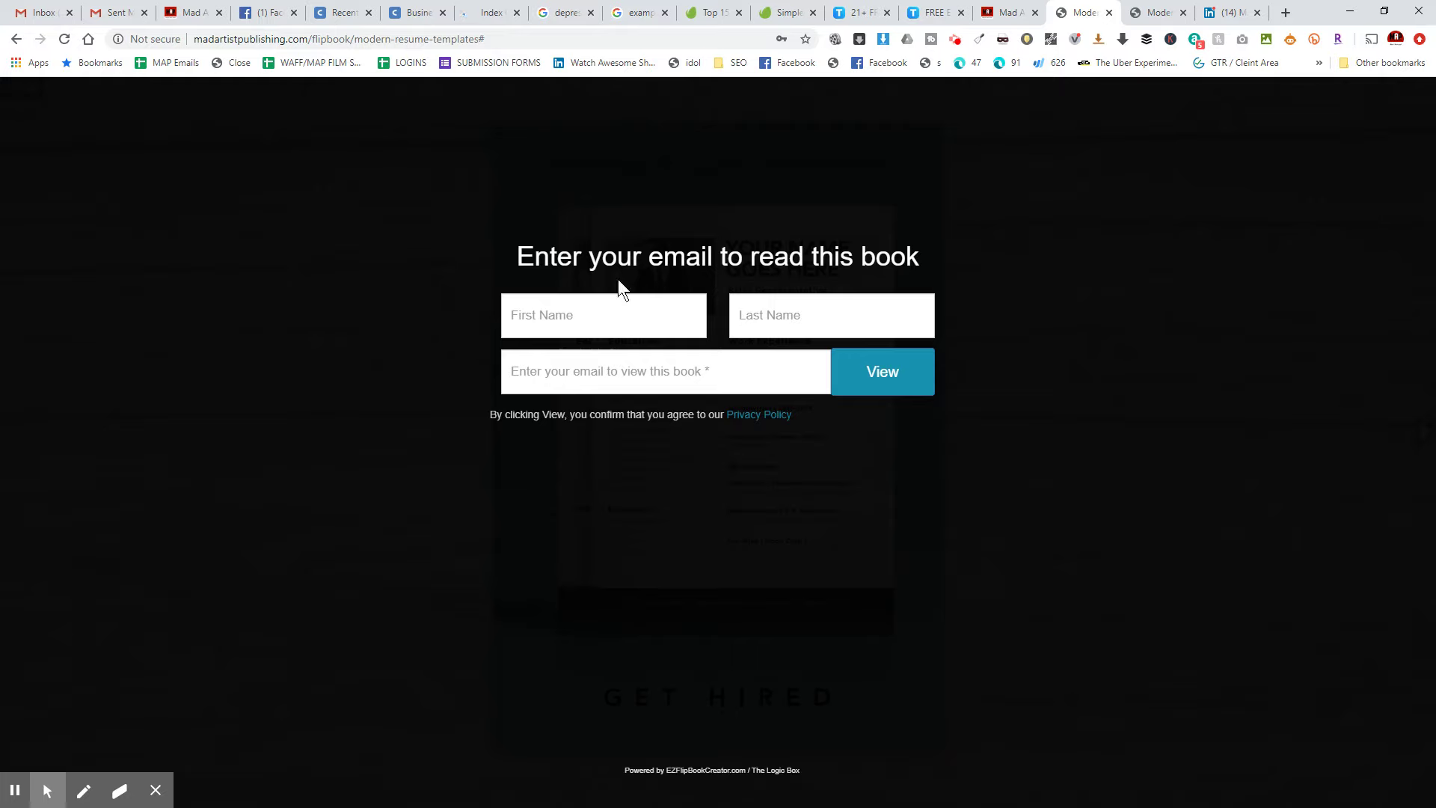
- Check the flipbook lead notifications in the admin site and return to the published lead capture form
left_click(1019, 13)
left_click(1354, 106)
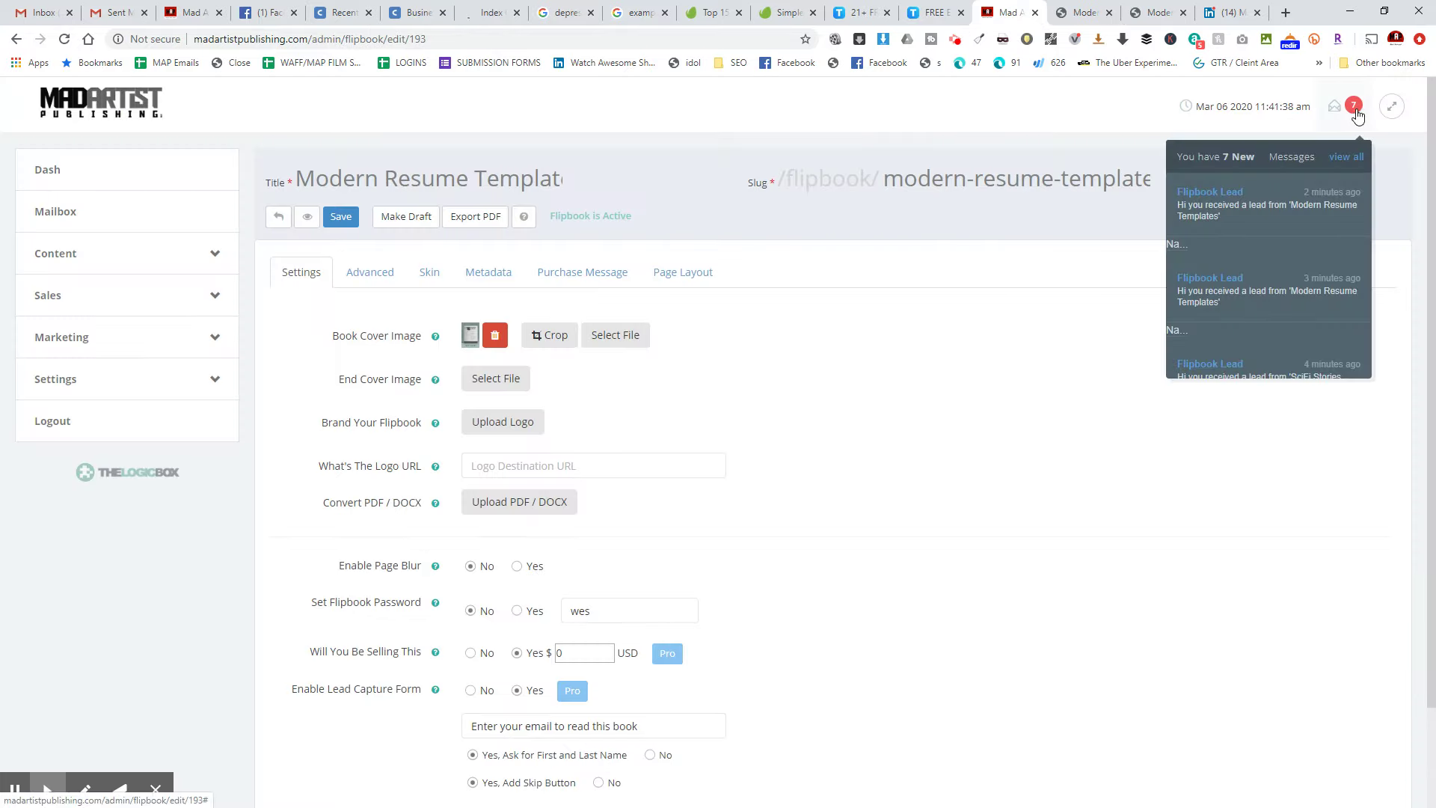
left_click(1089, 101)
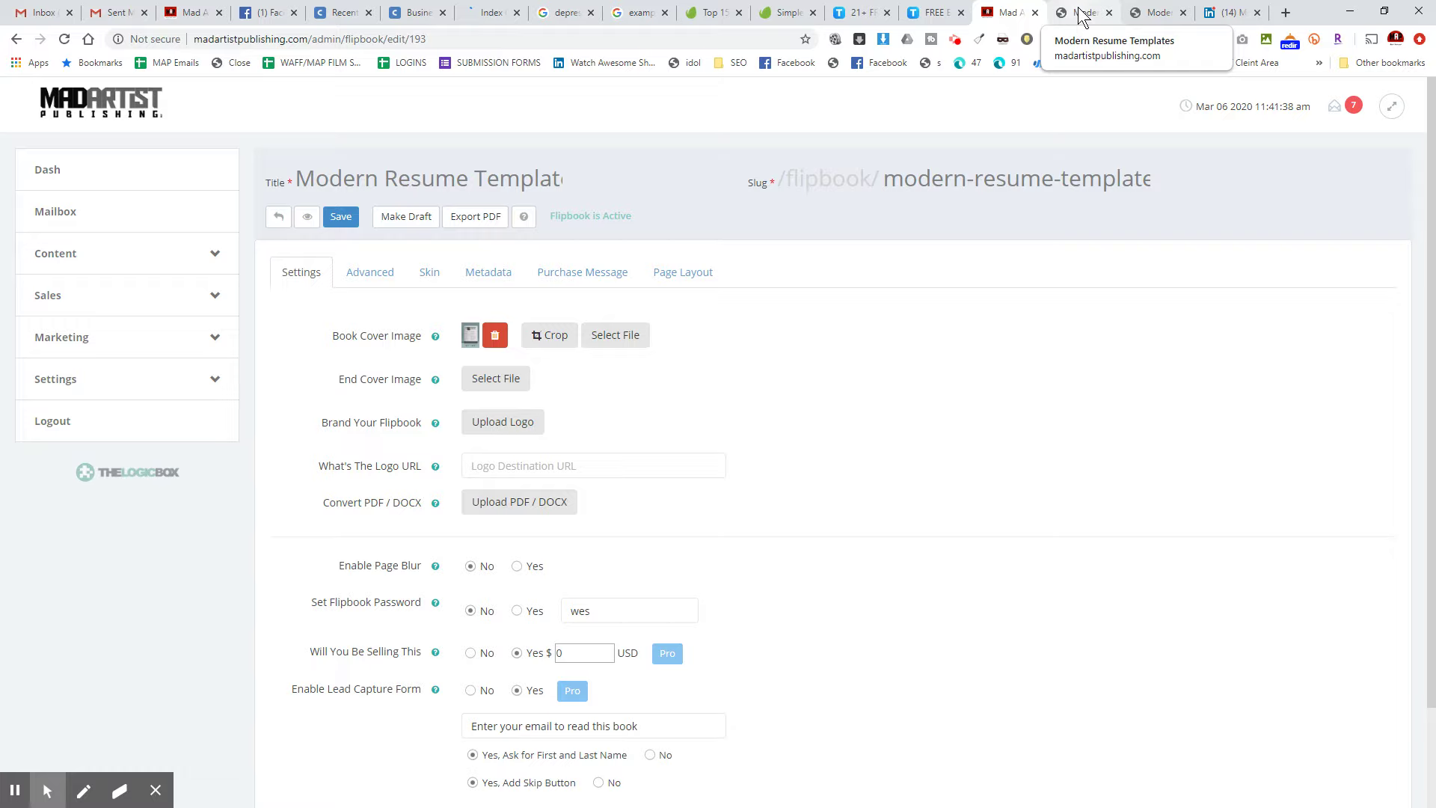
left_click(1080, 12)
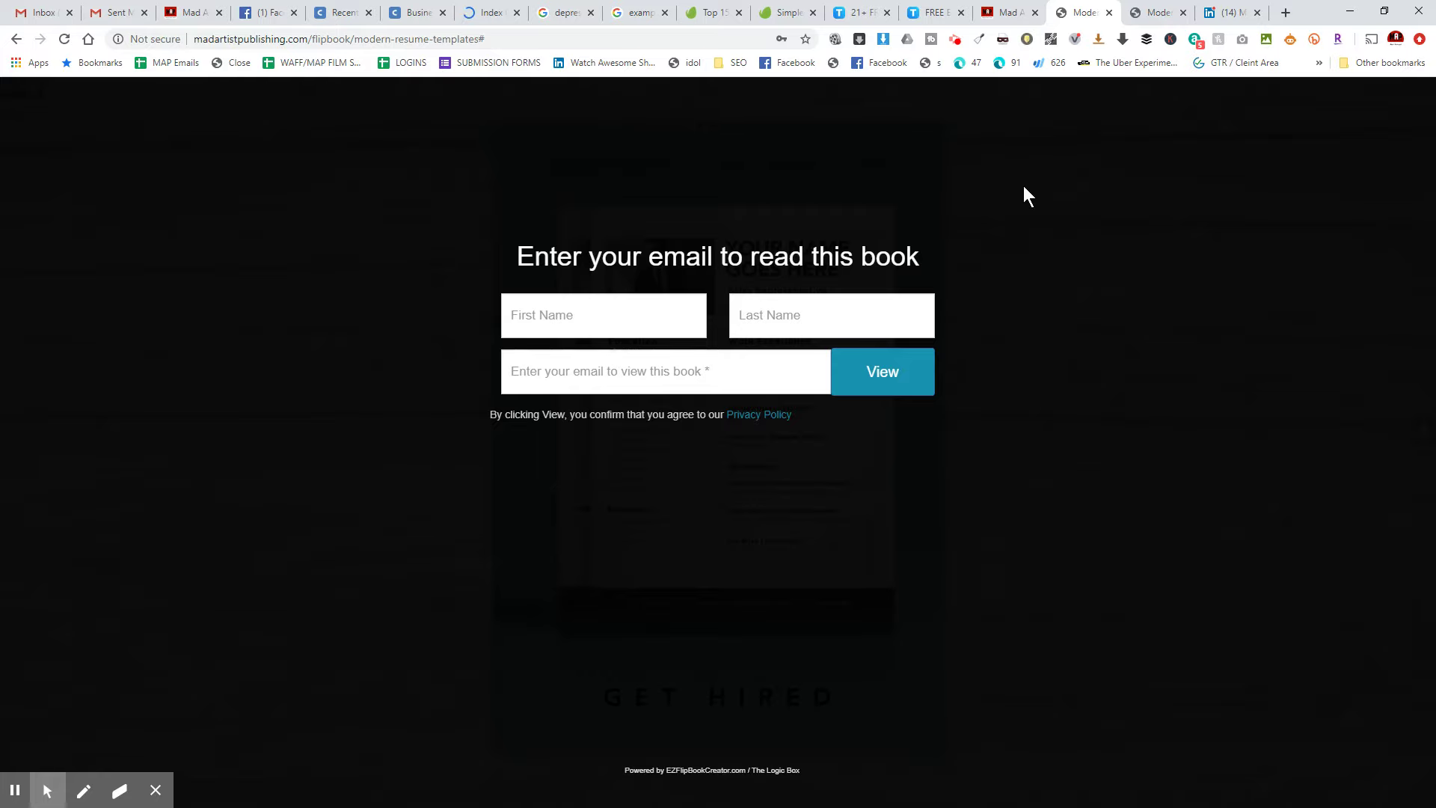
- Disable the lead capture form in the flipbook settings and save the flipbook
left_click(1004, 12)
scroll(572, 559, "down", 2)
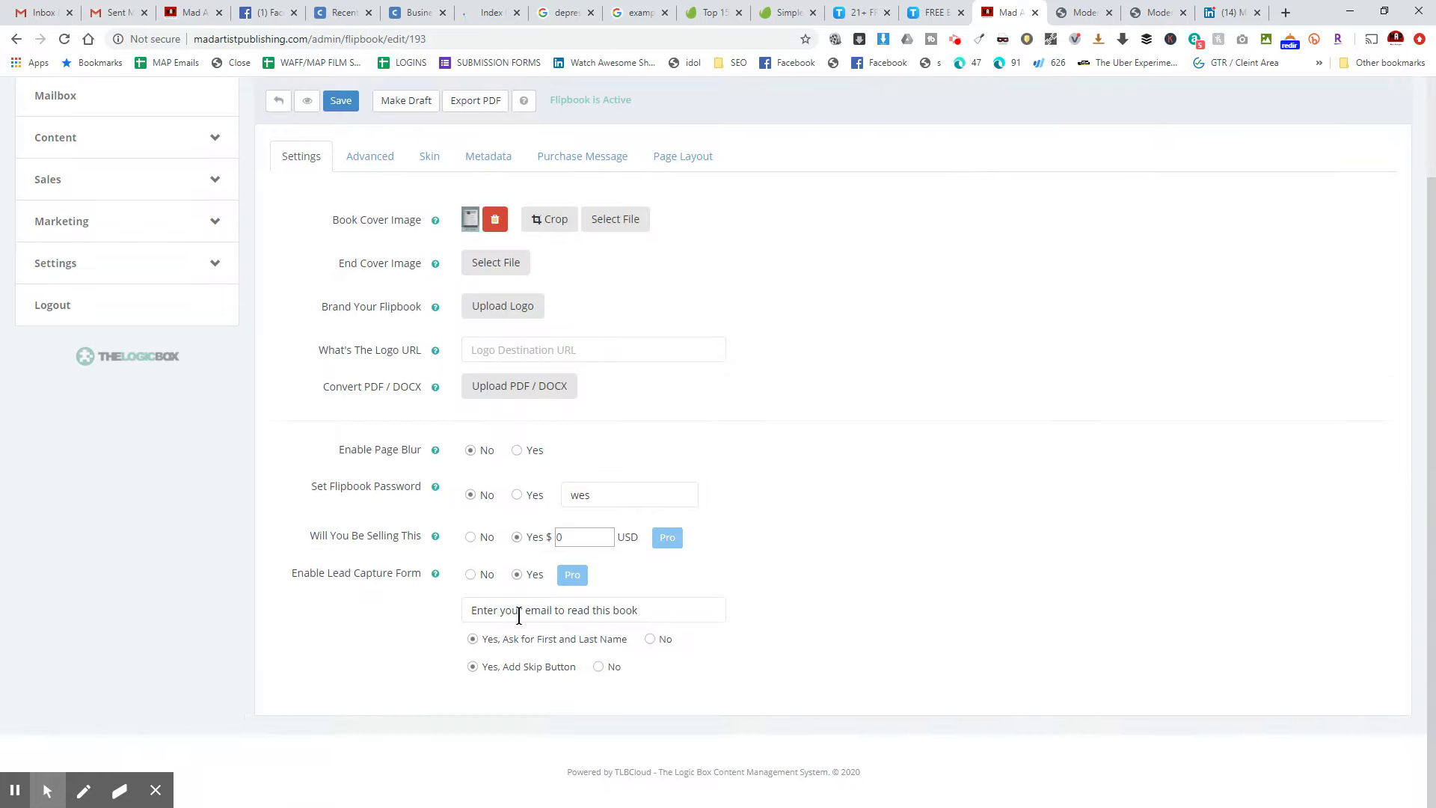
left_click(470, 575)
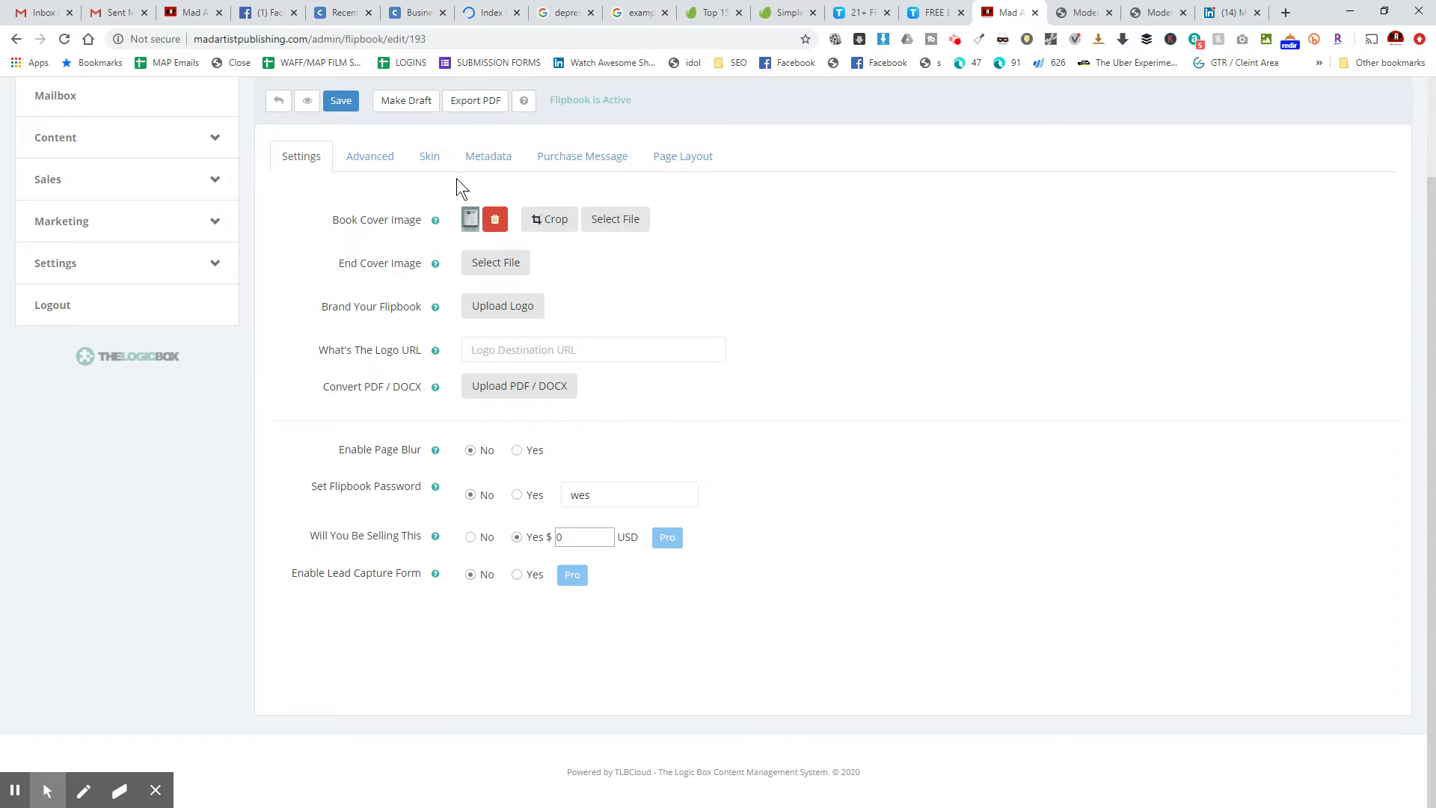
left_click(340, 200)
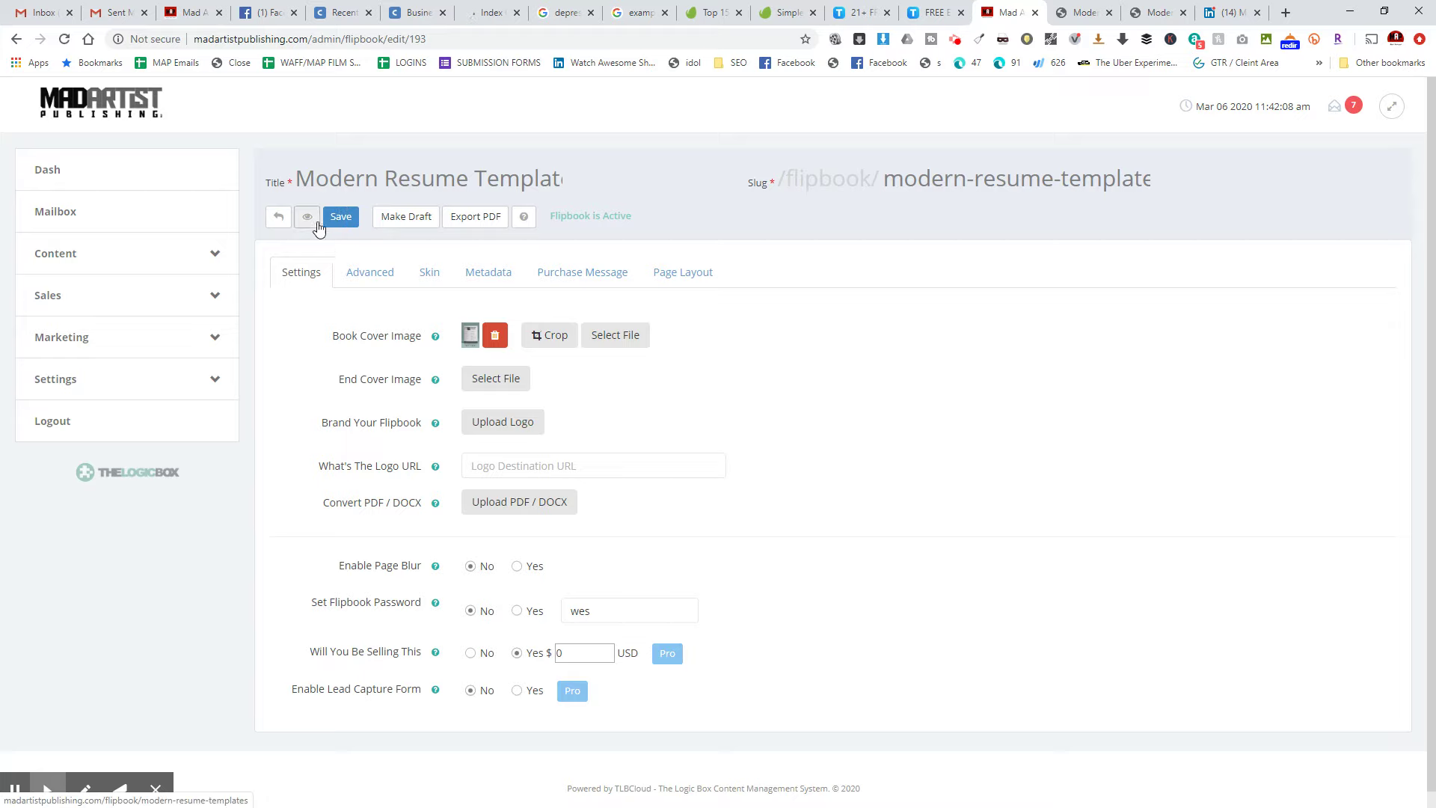
- Review the page URL and page button options for page 2 in the flipbook's page layout, leaving the properties unsaved
left_click(694, 277)
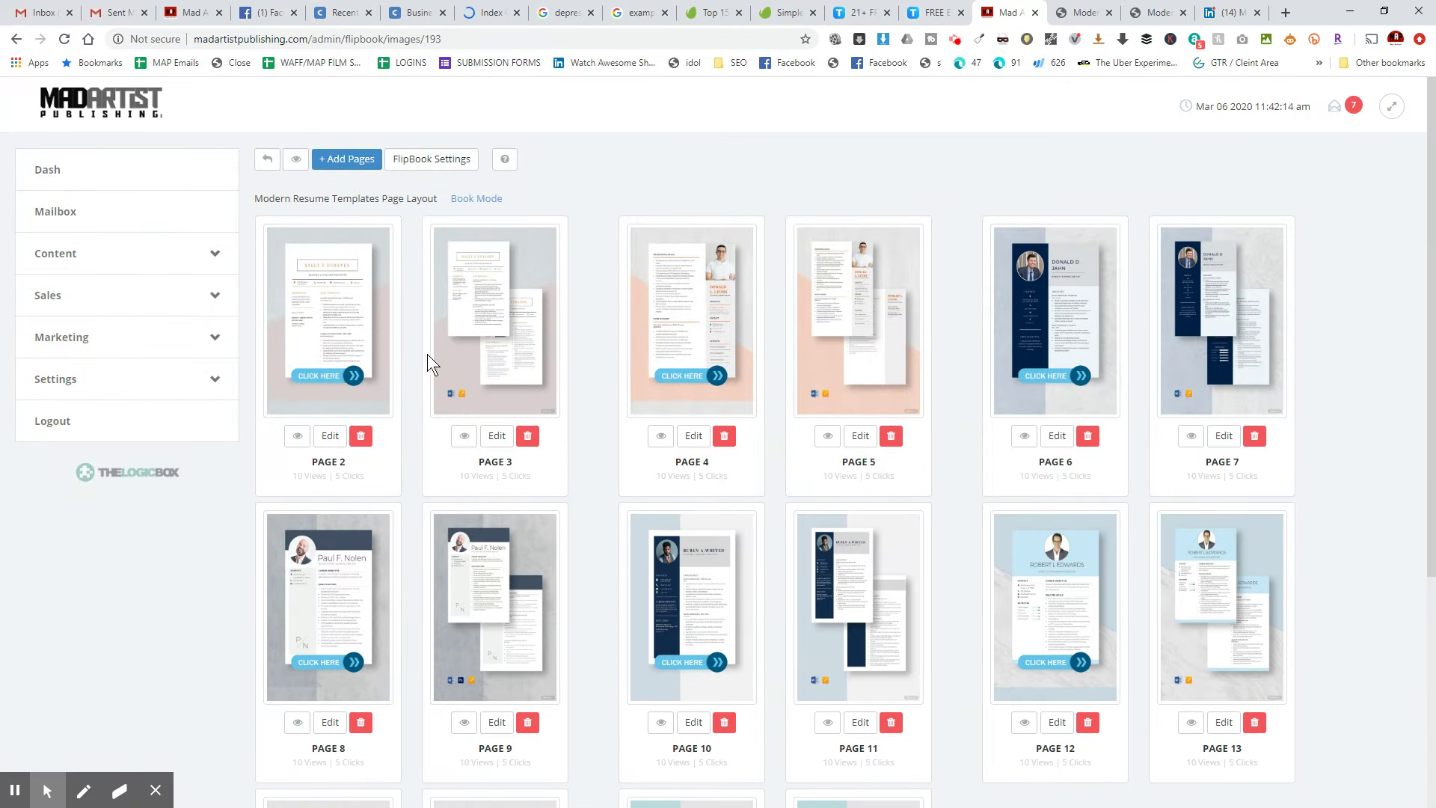
left_click(331, 436)
left_click_drag(617, 272, 882, 268)
left_click(550, 275)
left_click(675, 318)
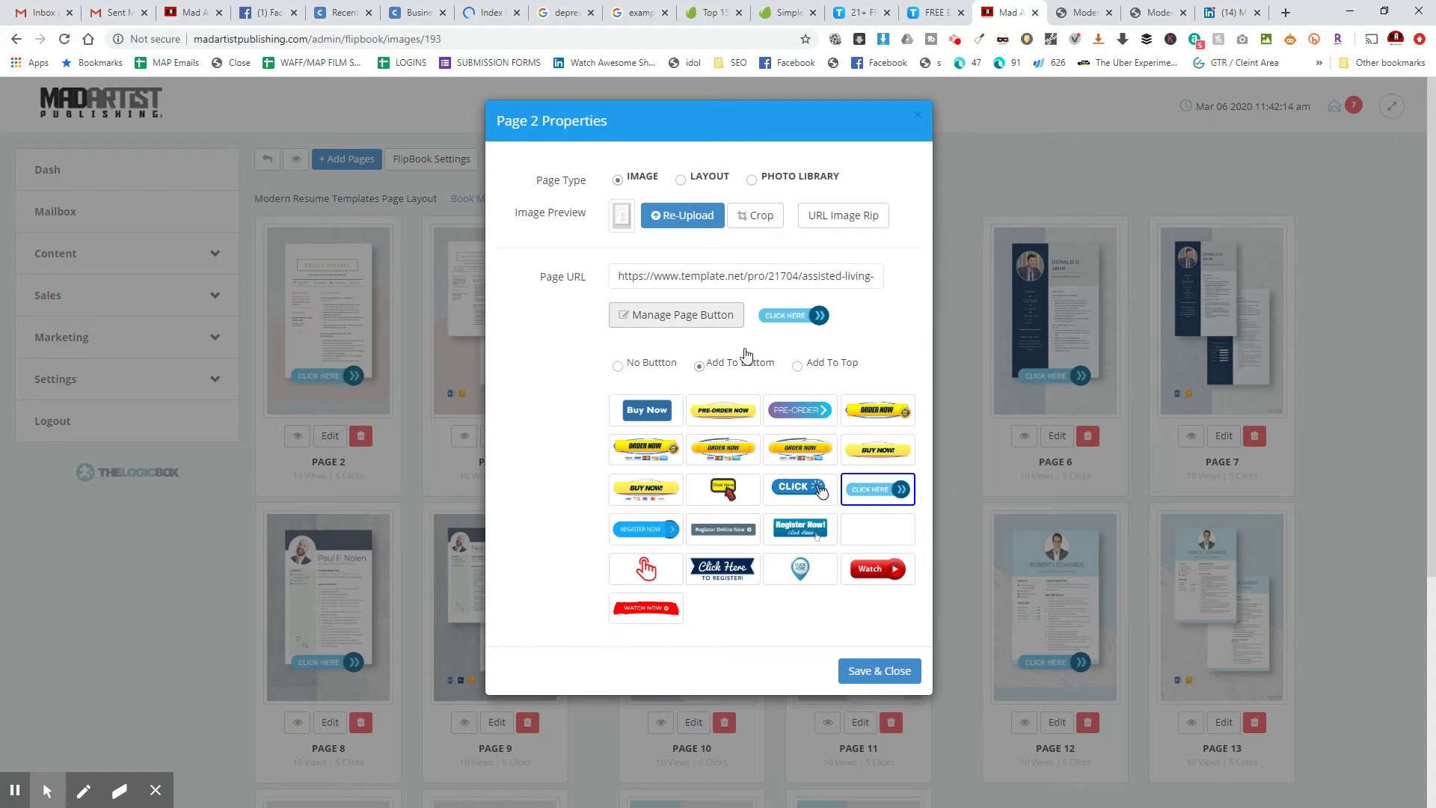
left_click(919, 117)
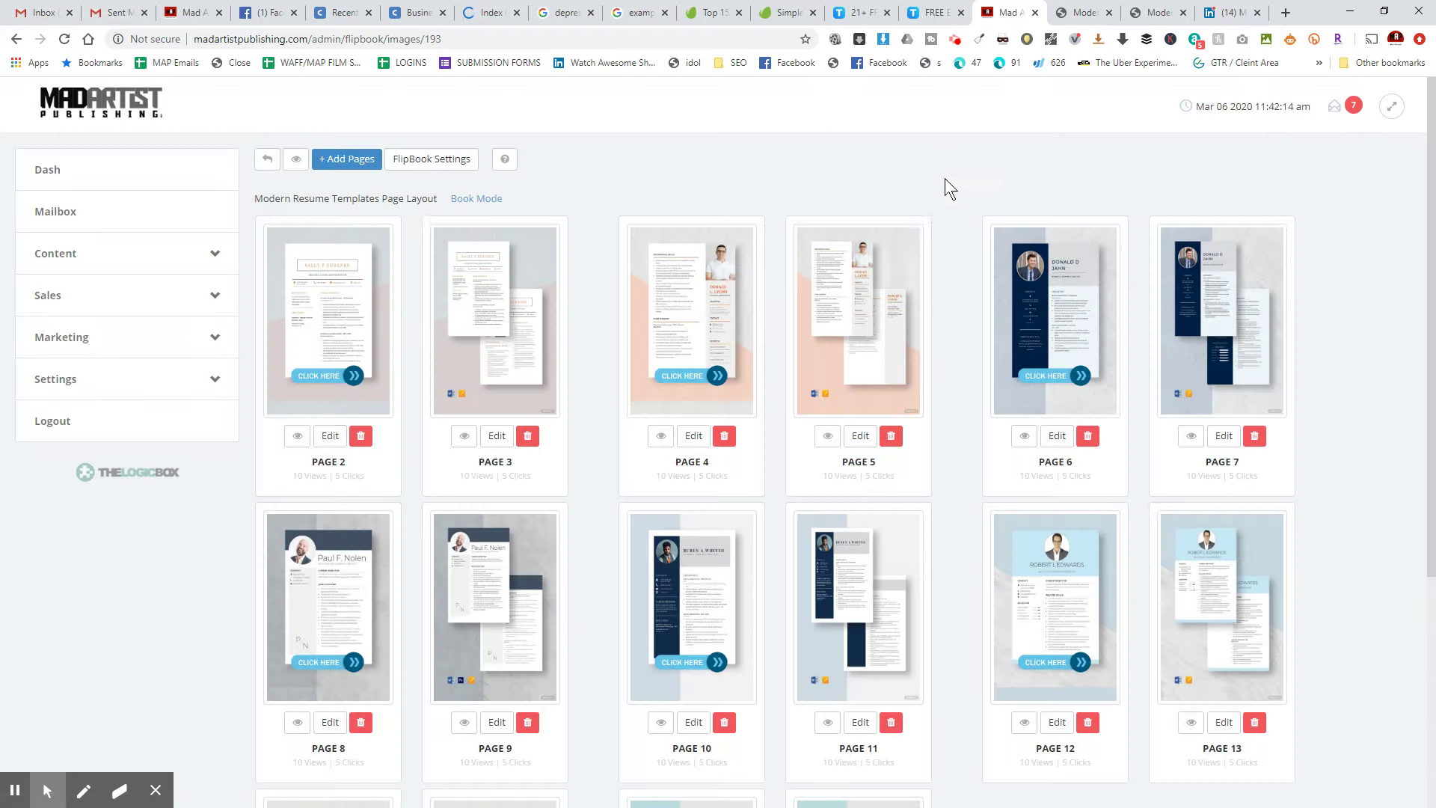
- Choose URL Image Rip for a new flipbook page and open the Assistant Network Administrator resume preview on template.net
left_click(347, 159)
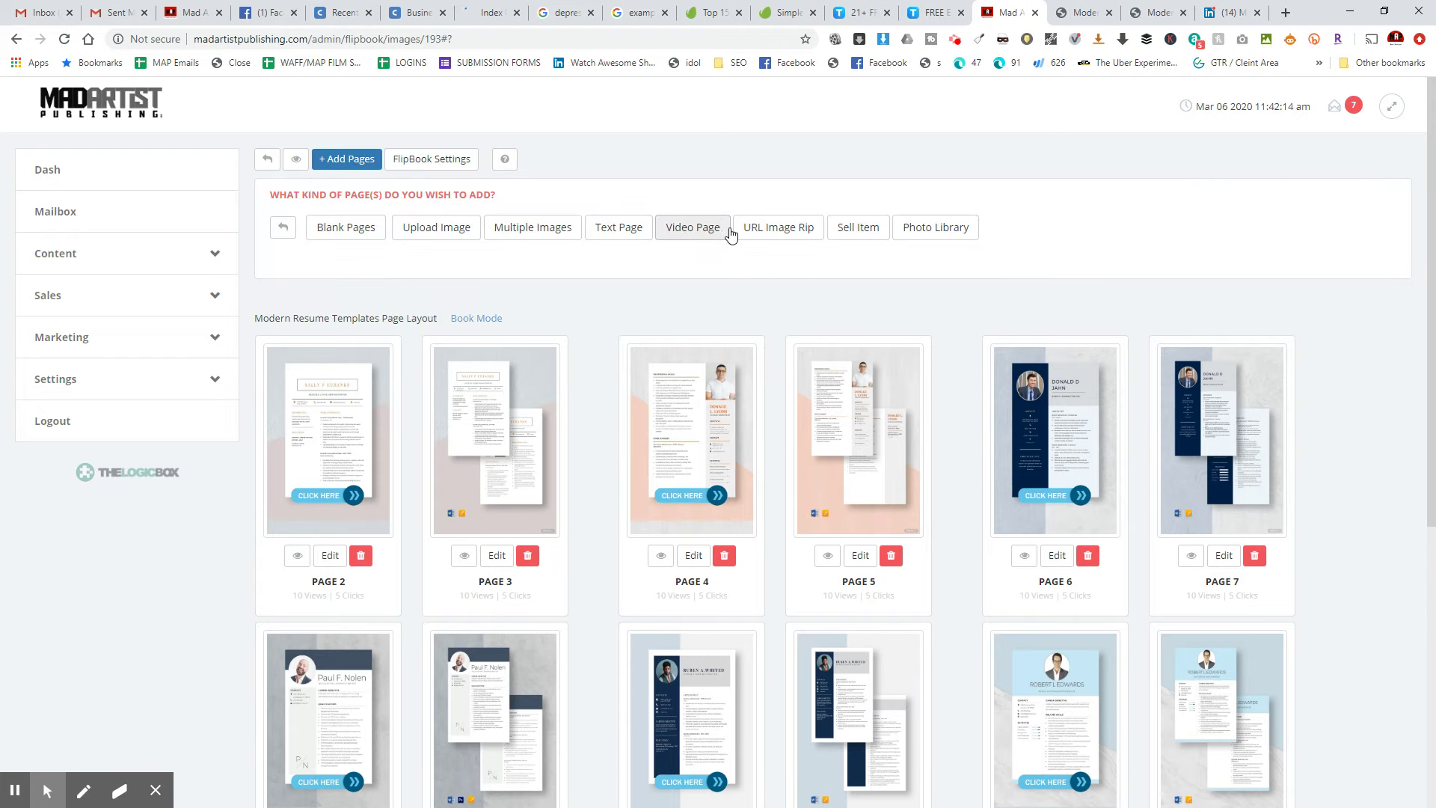
left_click(777, 236)
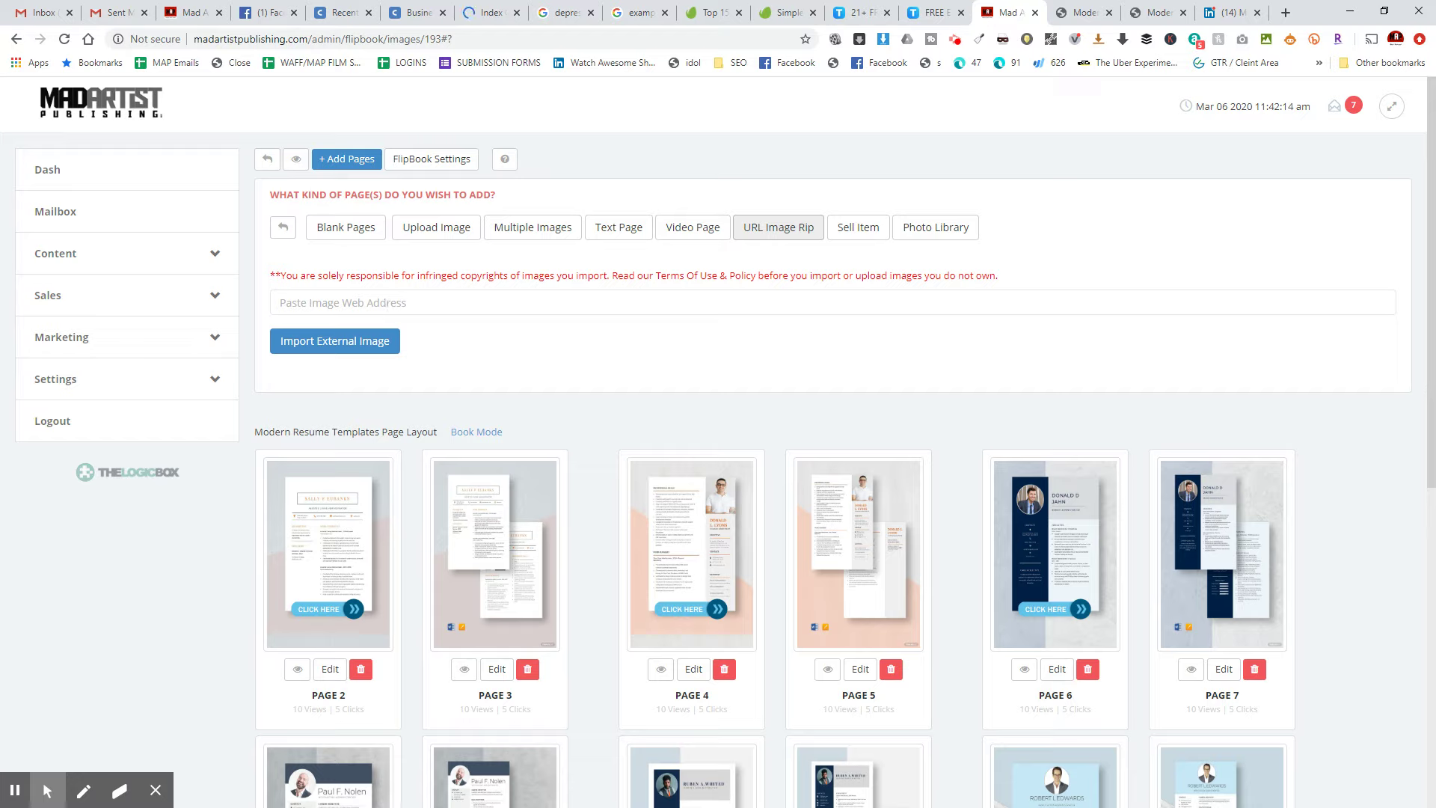
left_click(882, 751)
left_click_drag(986, 593, 961, 1)
left_click(388, 380)
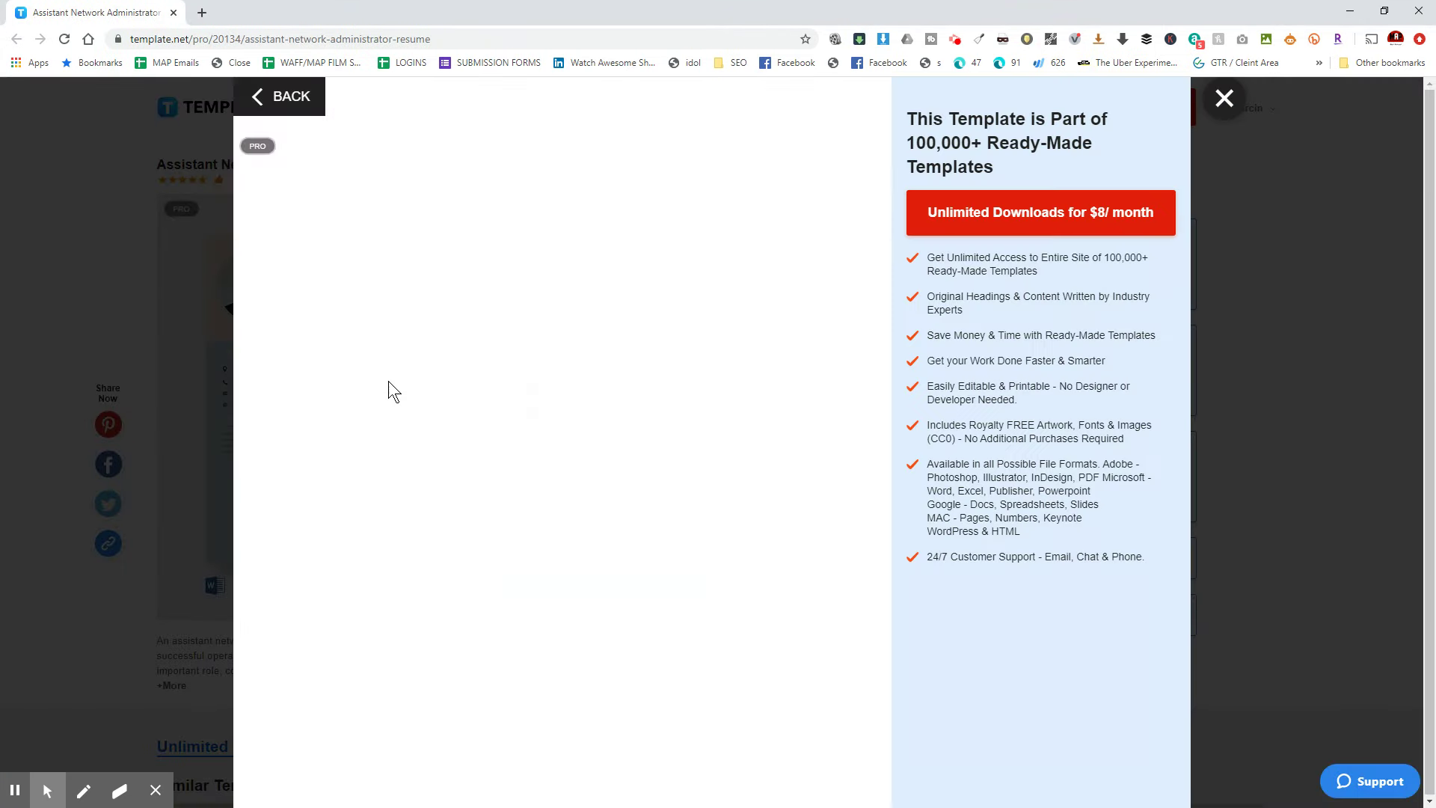
- Look through the enlarged Assistant Network Administrator resume preview and copy its image address
scroll(610, 398, "down", 10)
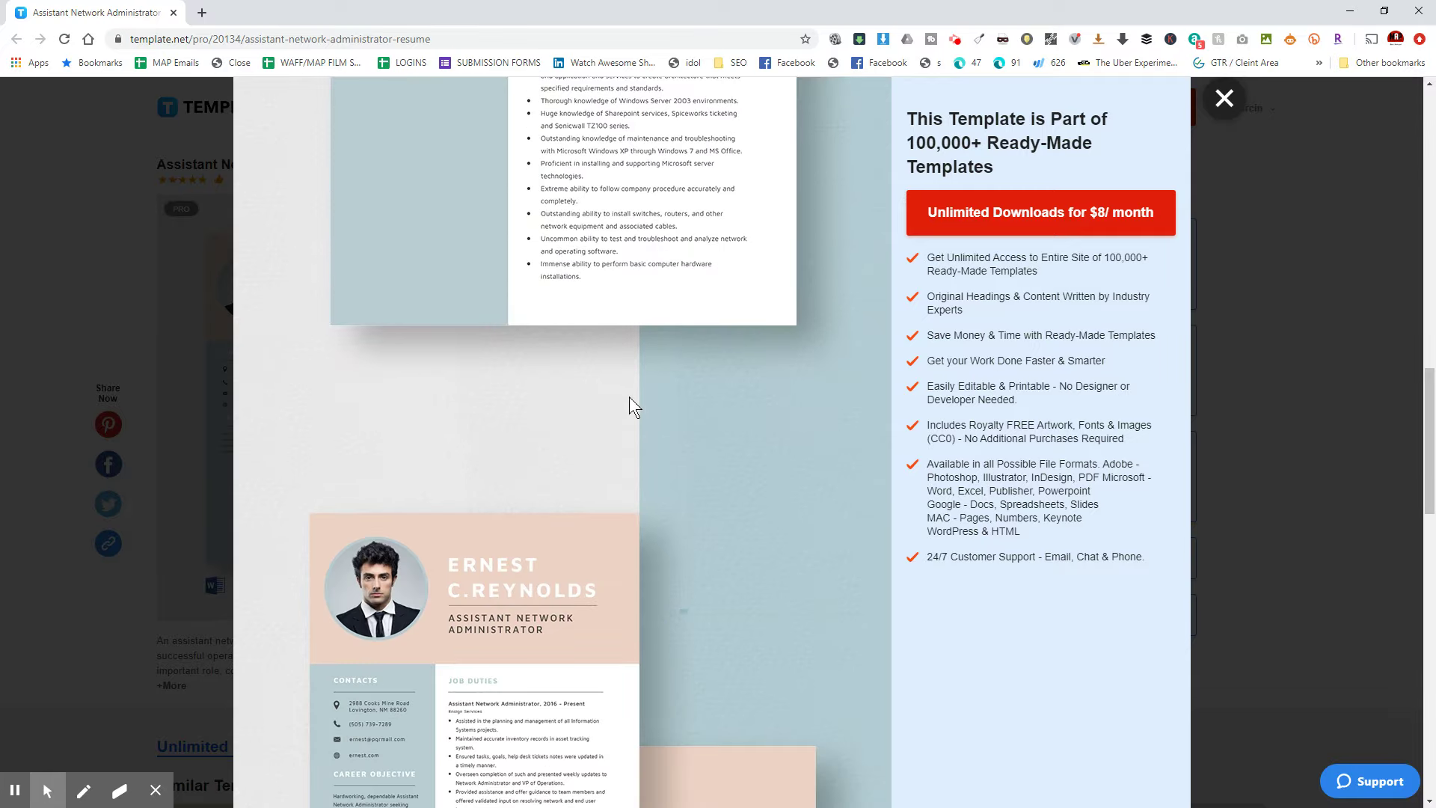
scroll(670, 554, "down", 6)
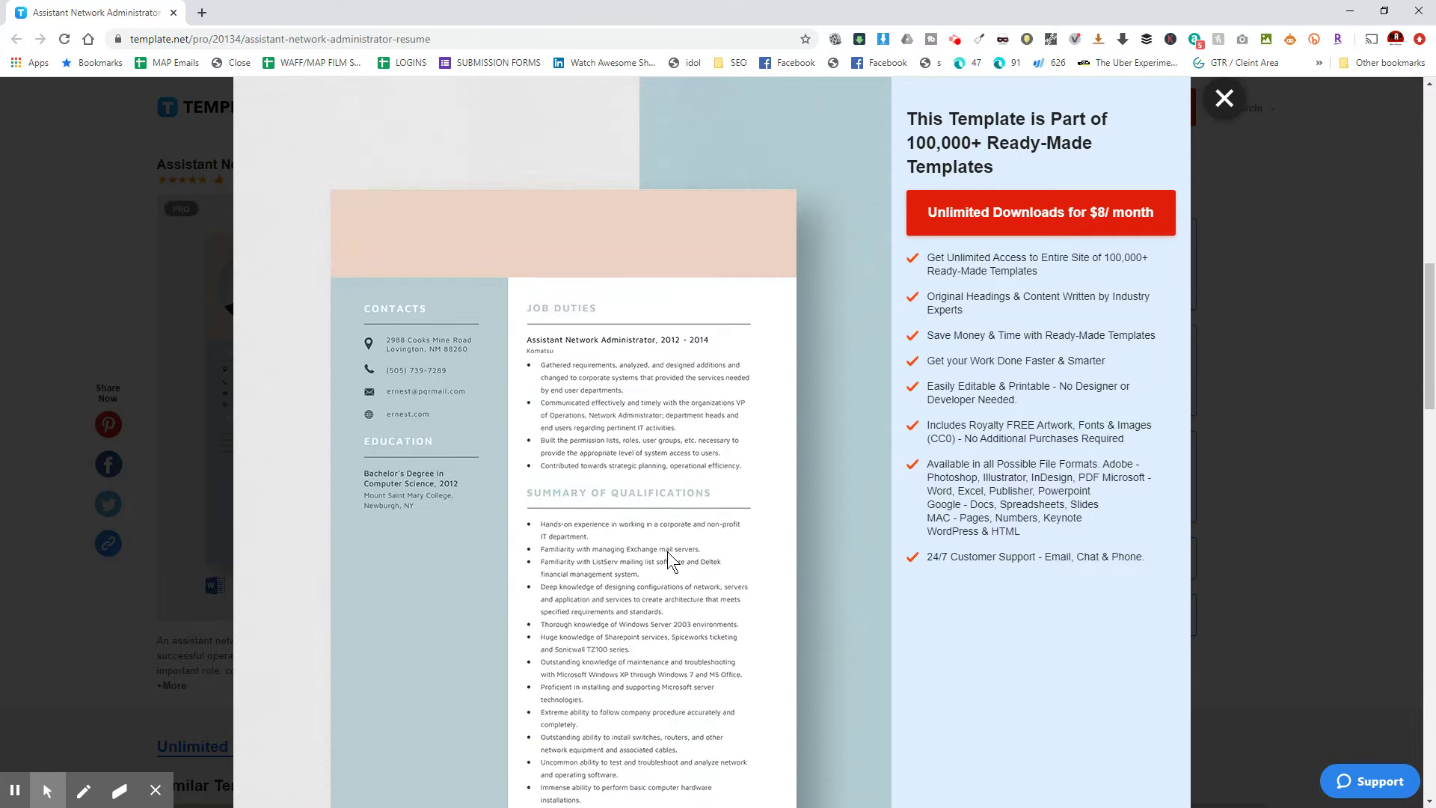
scroll(609, 415, "up", 5)
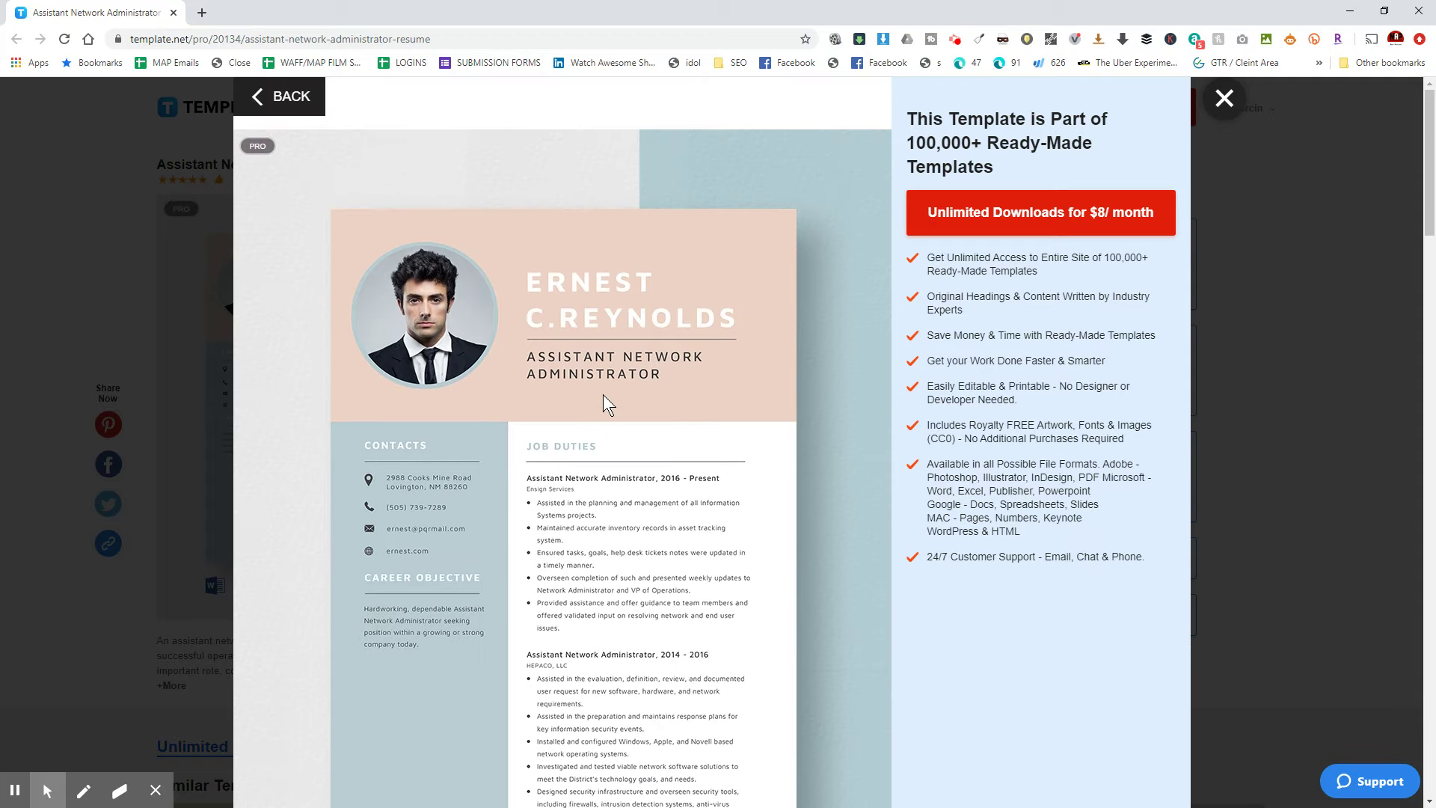
right_click(604, 391)
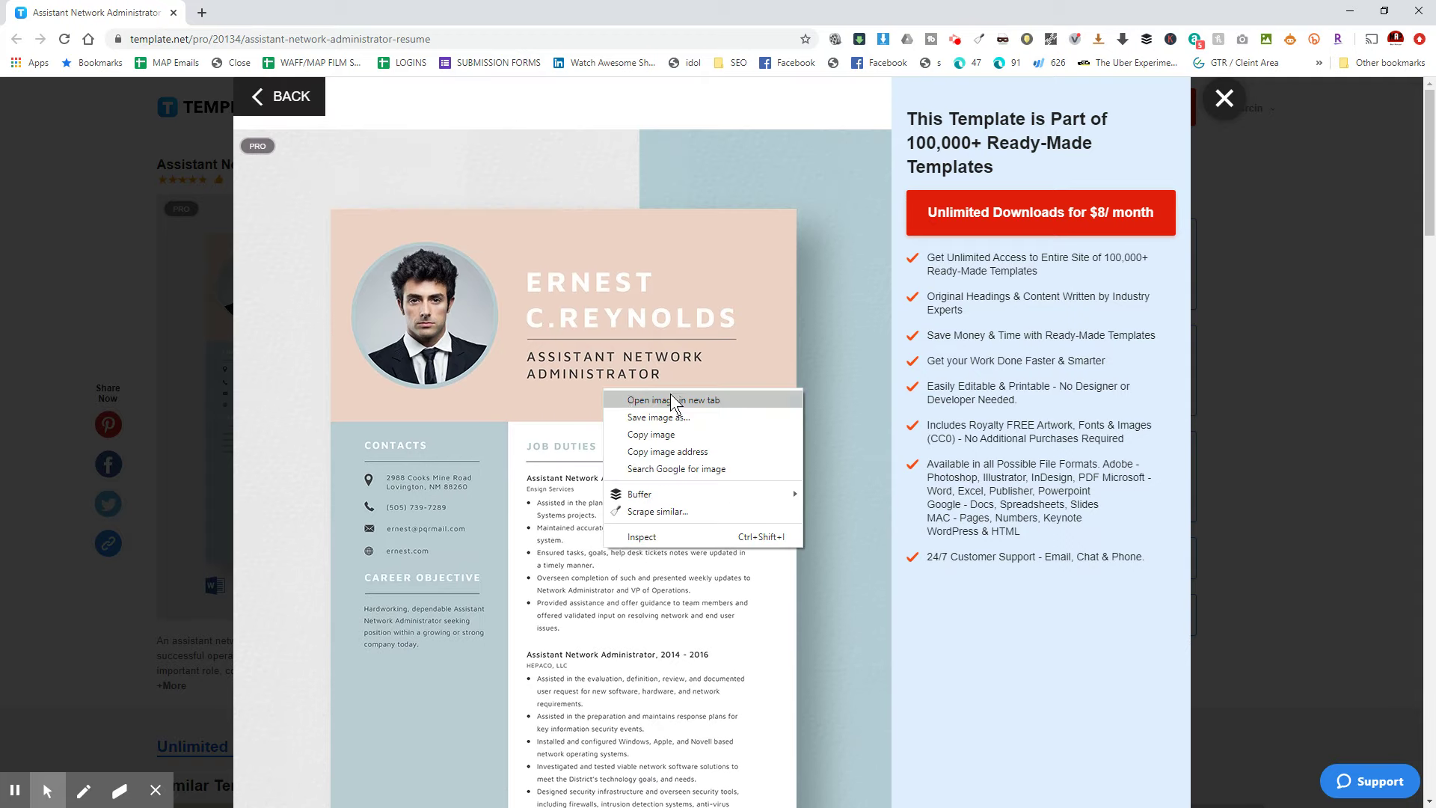
left_click(703, 452)
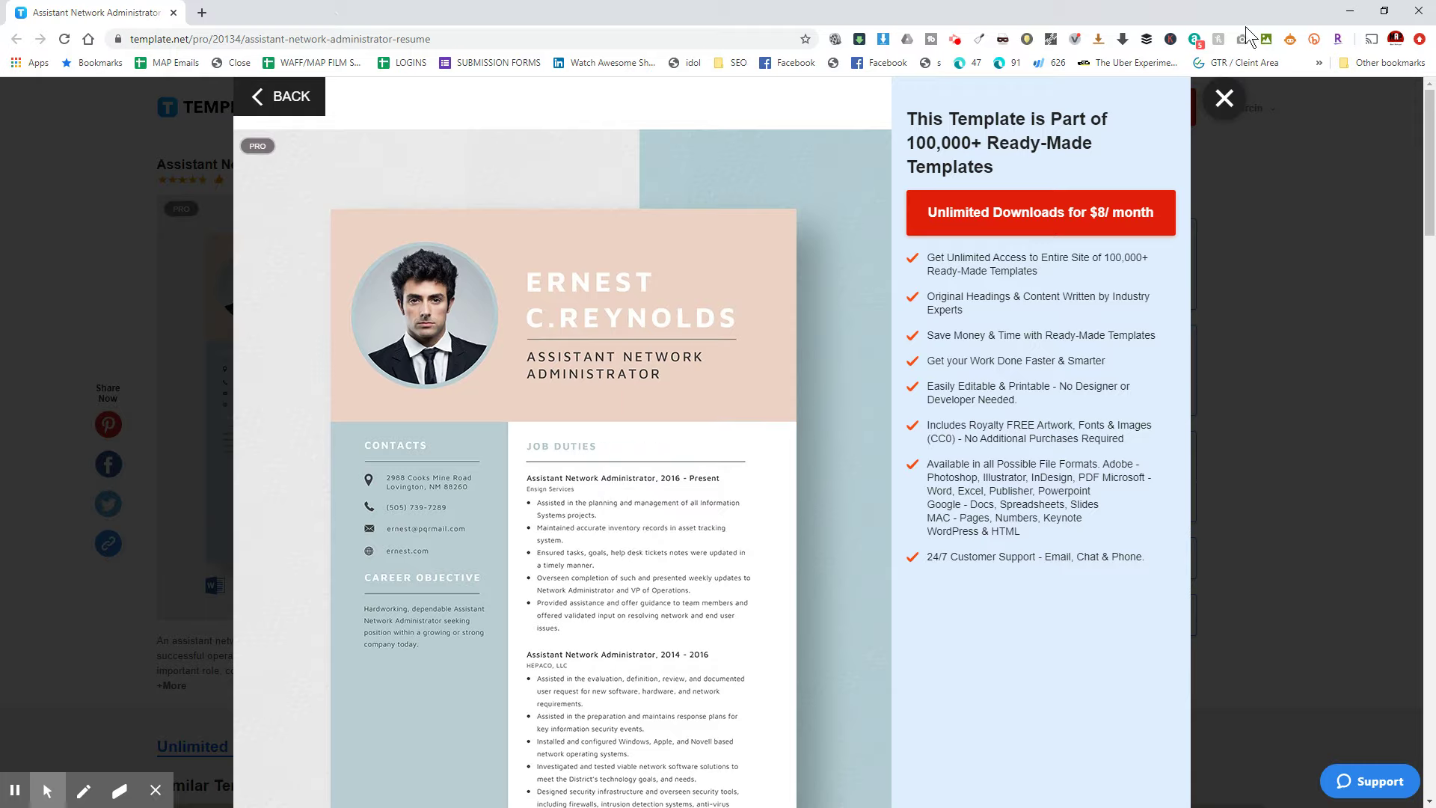
- Switch back to the flipbook admin site and import the resume template image from the copied web address as a new page
key("alt+Tab")
left_click(476, 303)
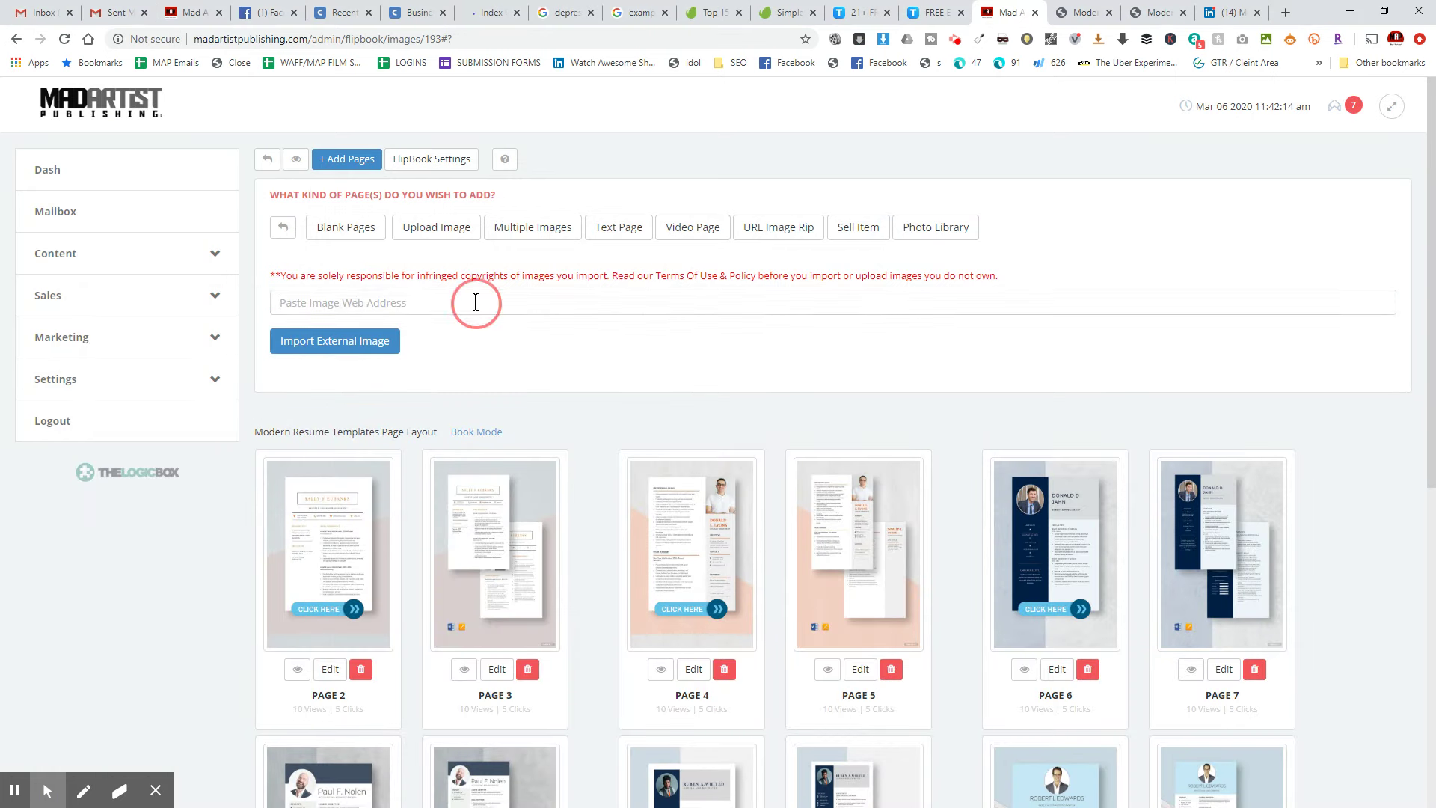
key("ctrl+v")
left_click(770, 303)
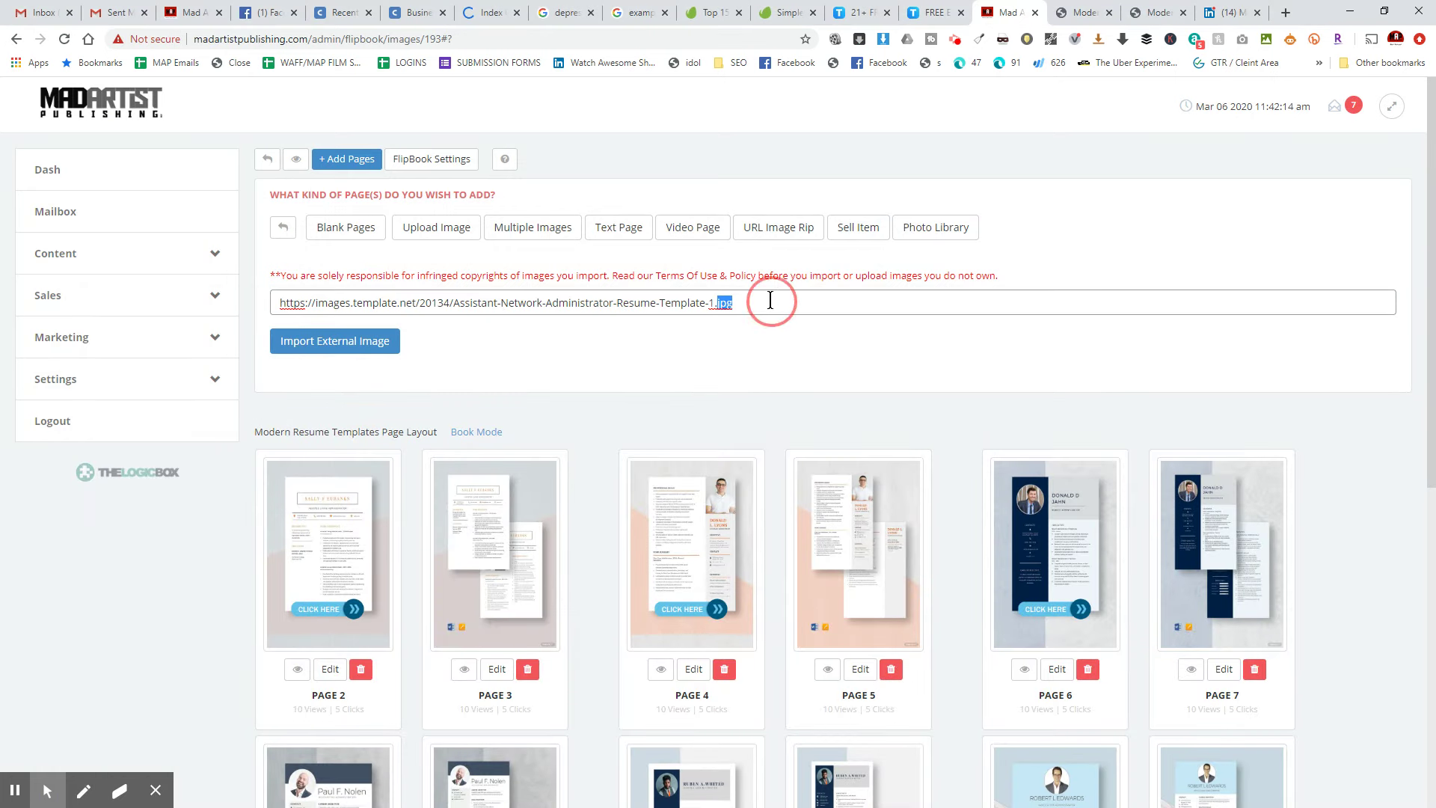
left_click(308, 342)
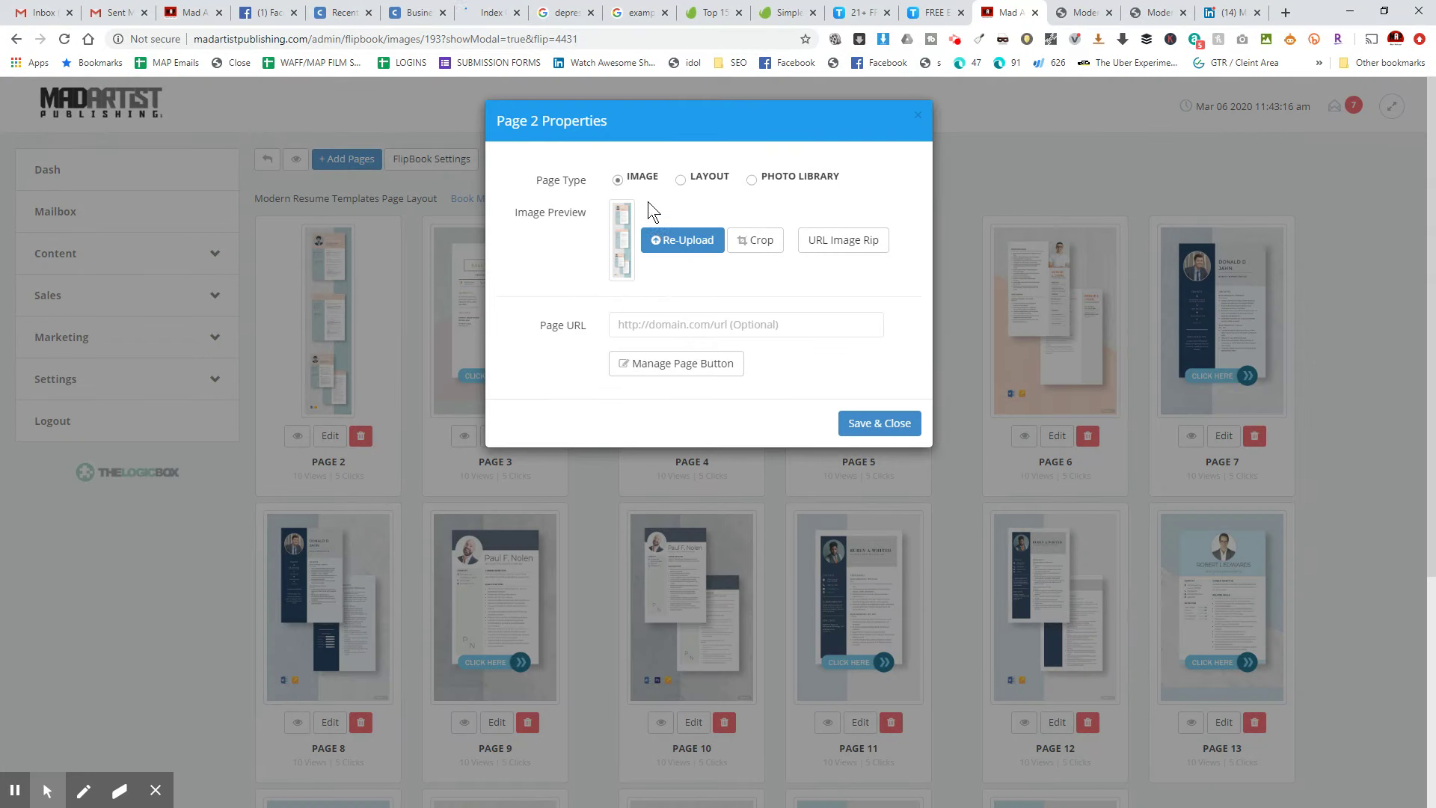
- Crop page 2's image to the uppermost single-resume preview
left_click(754, 240)
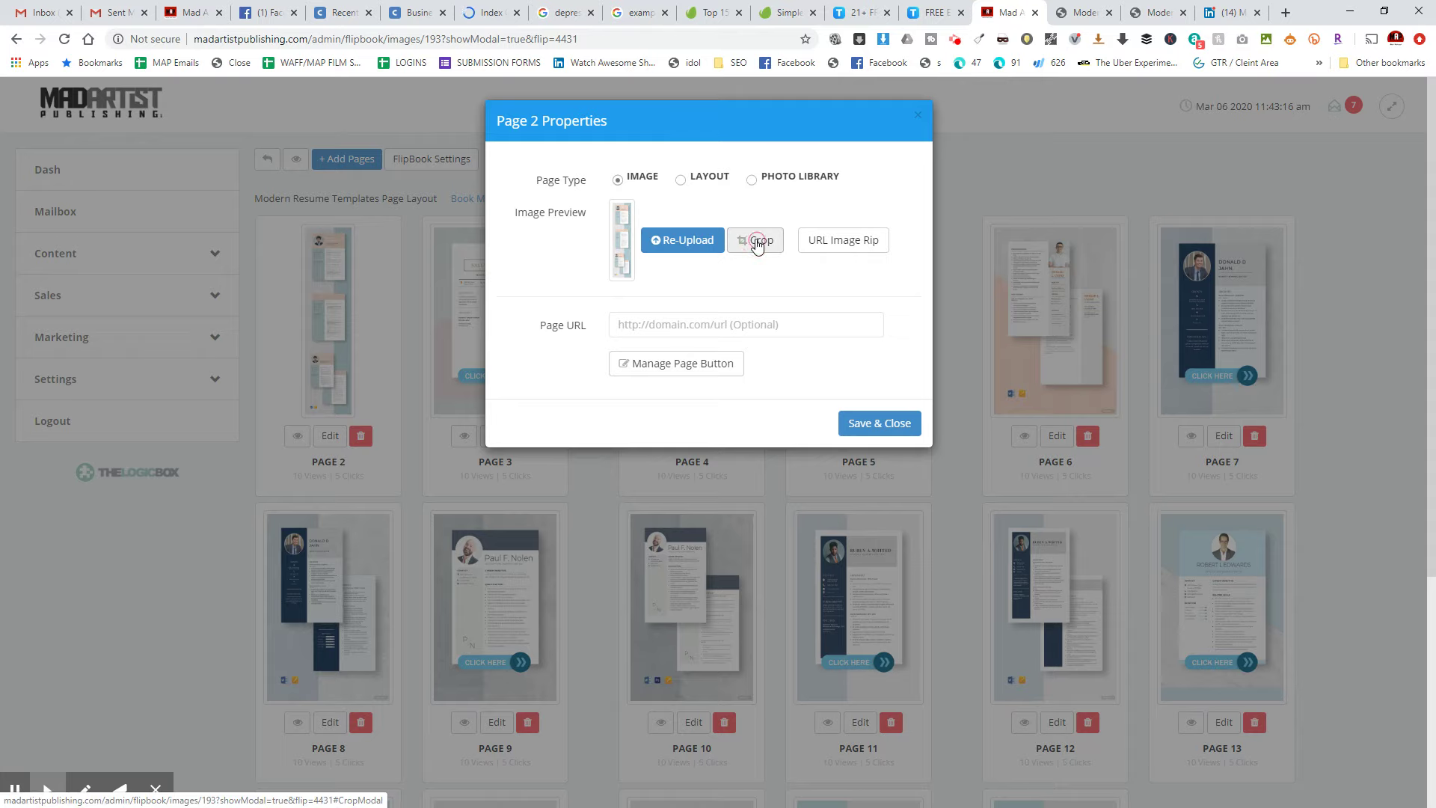
left_click_drag(500, 140, 632, 277)
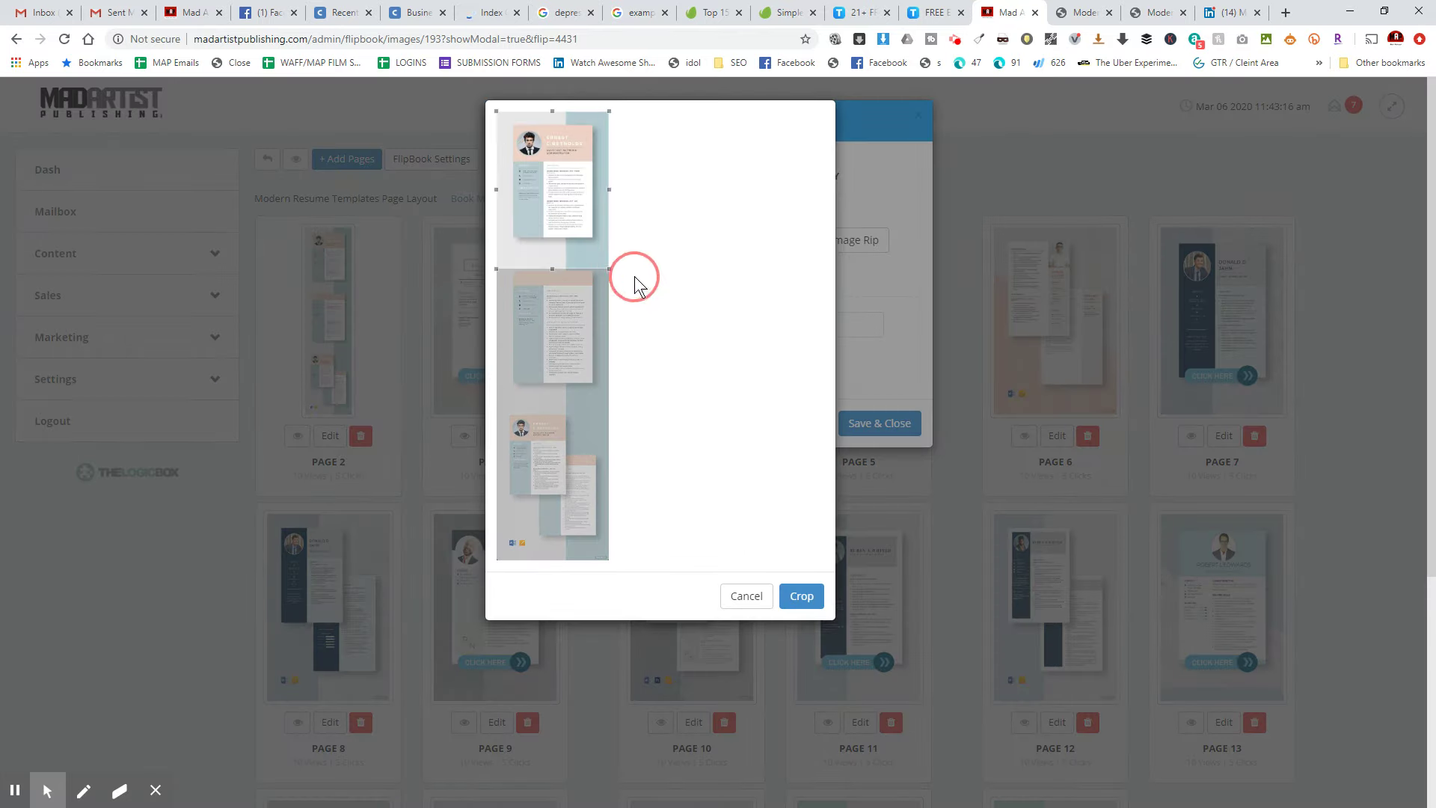
left_click(799, 596)
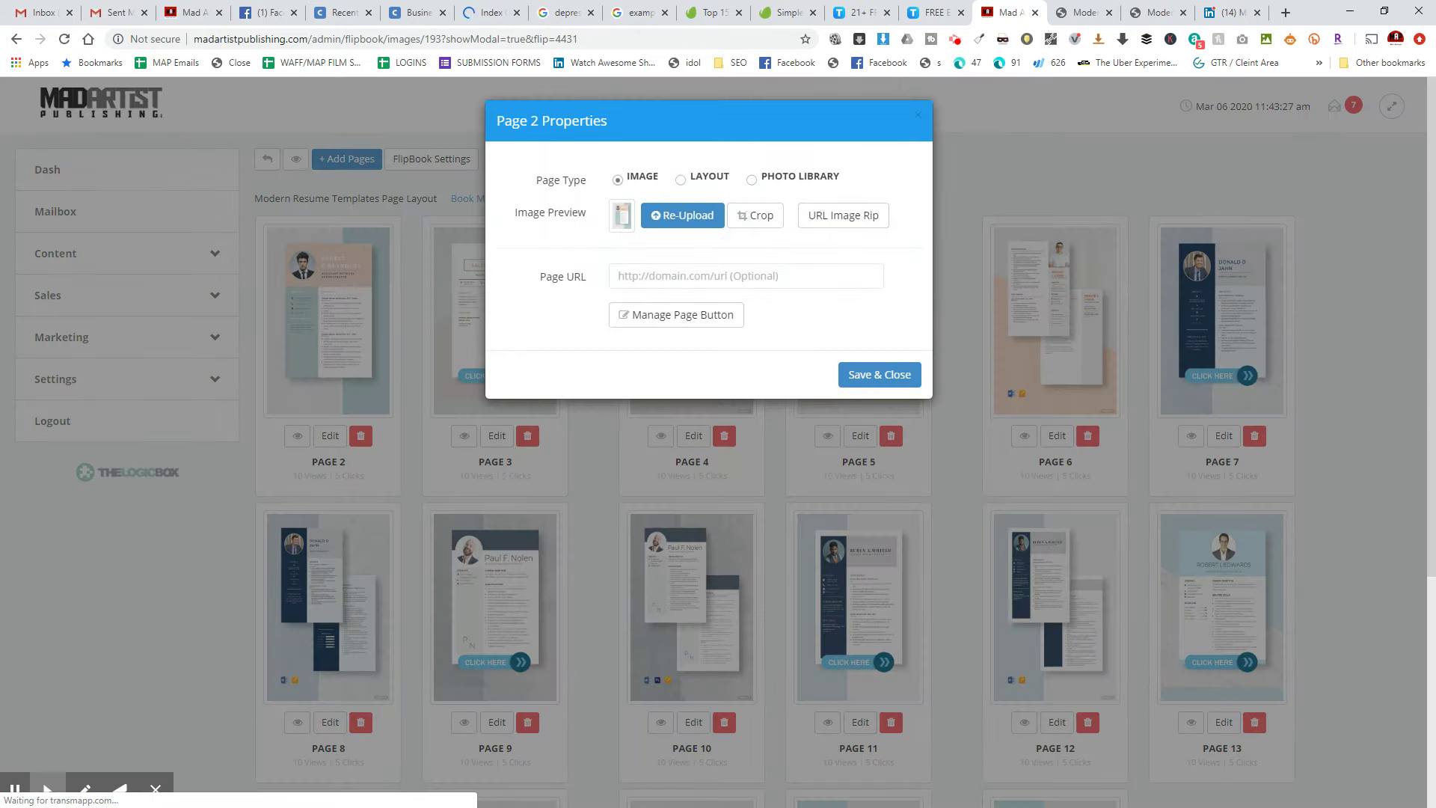
- Copy the web address of the Assistant Network Administrator resume on template.net and enter it as page 2's Page URL
key("alt+Tab")
left_click_drag(649, 398, 646, 400)
left_click(593, 440)
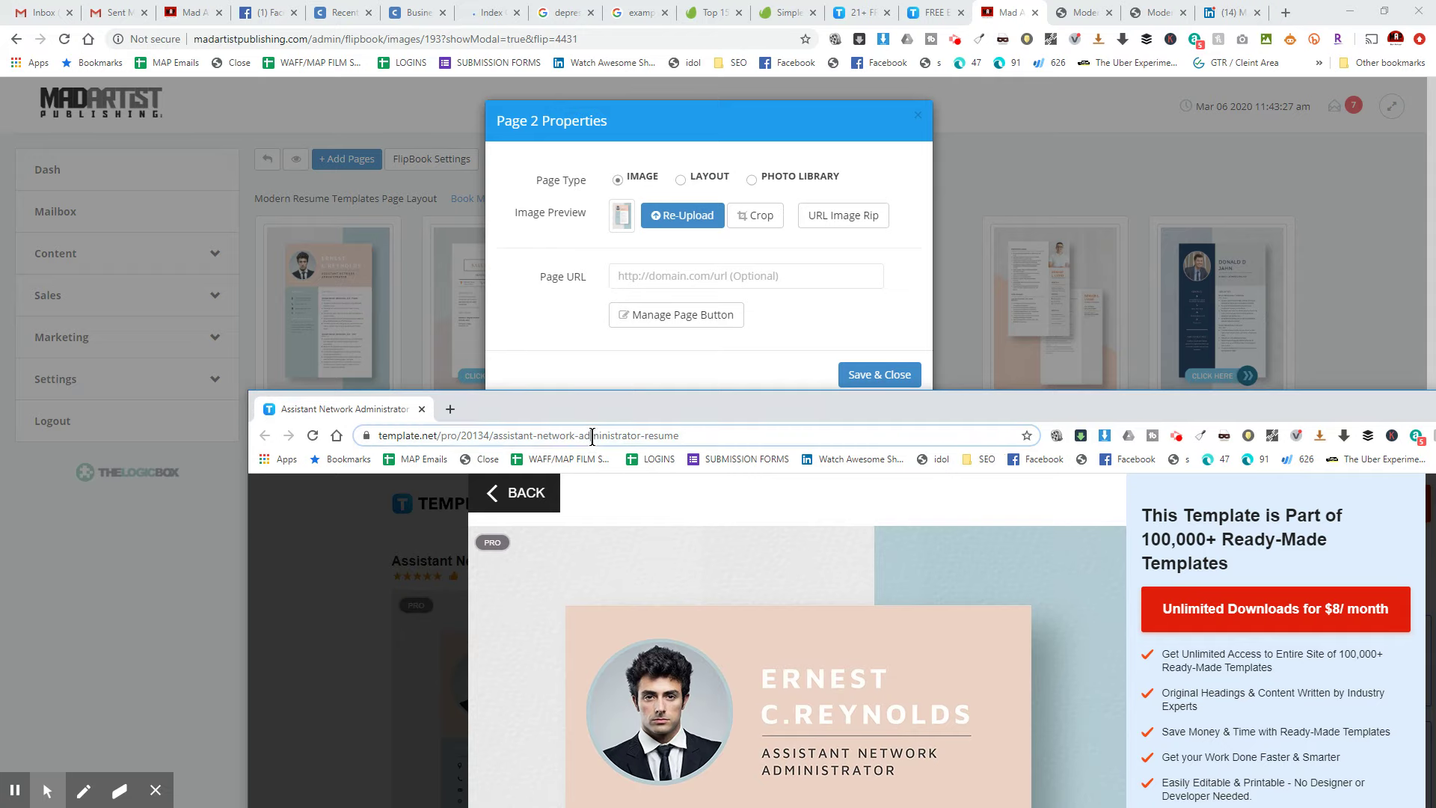
key("alt+Tab")
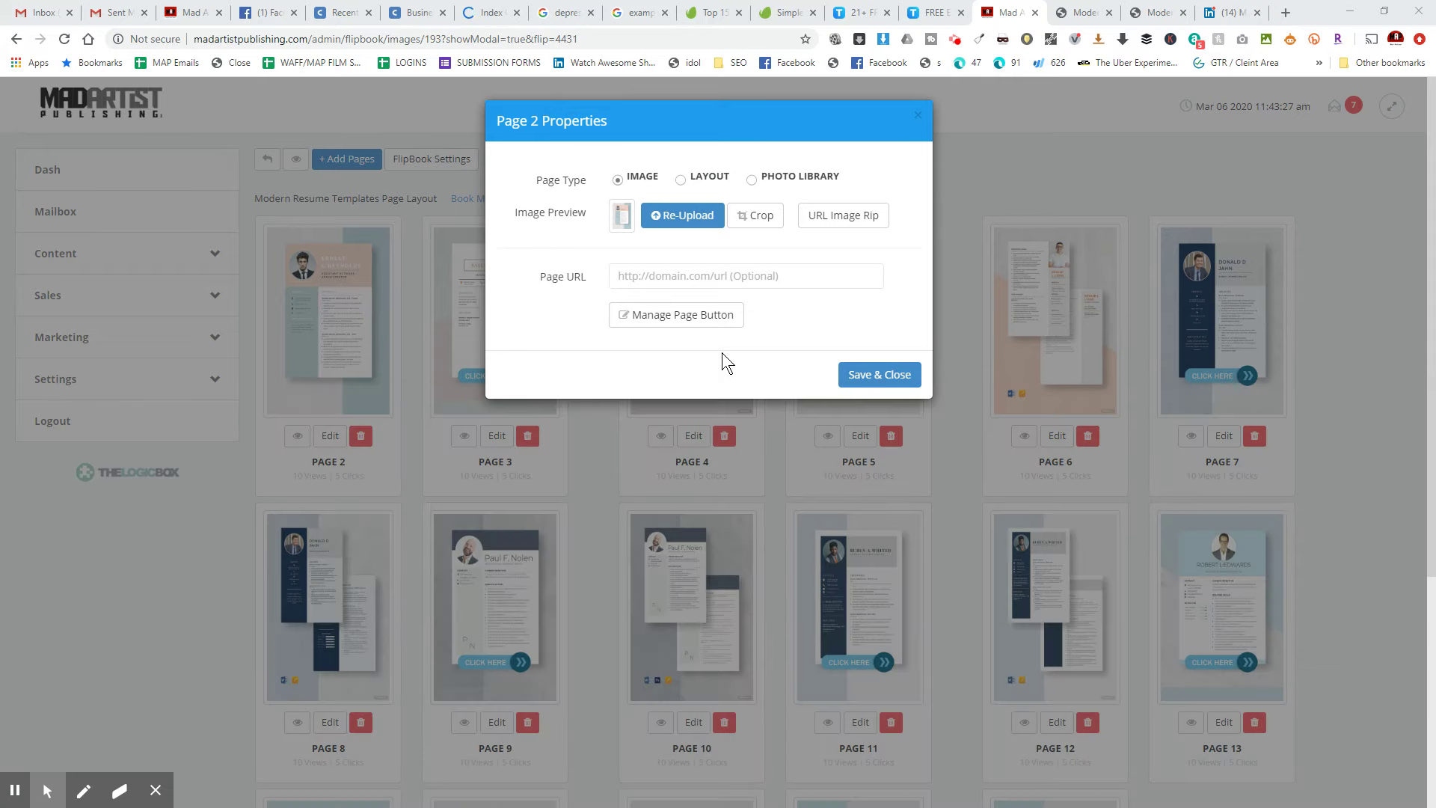
left_click(702, 275)
key("ctrl+v")
- Add the light blue "Click Here" button to the bottom of page 2 and save the page properties
left_click(701, 314)
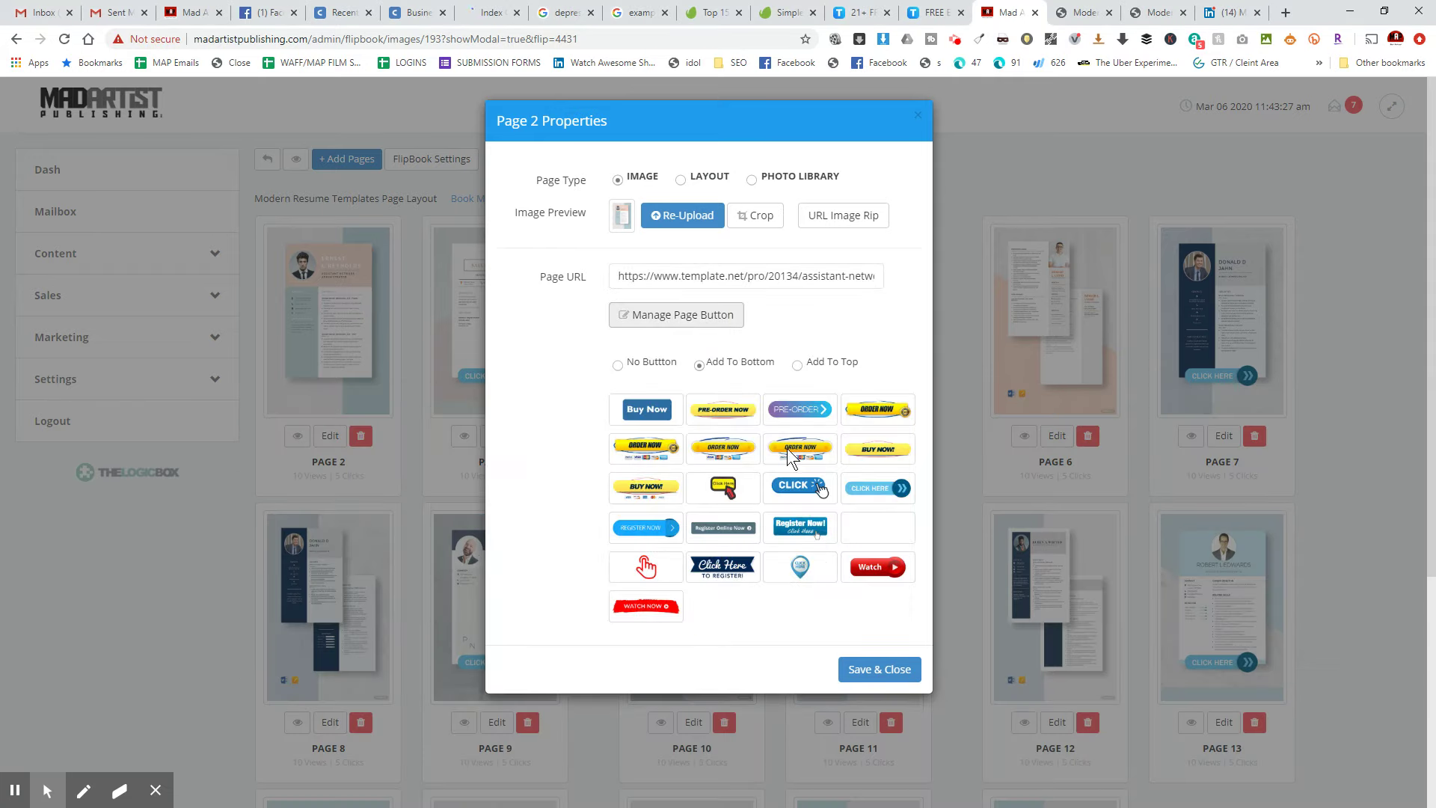
left_click(896, 492)
left_click(880, 671)
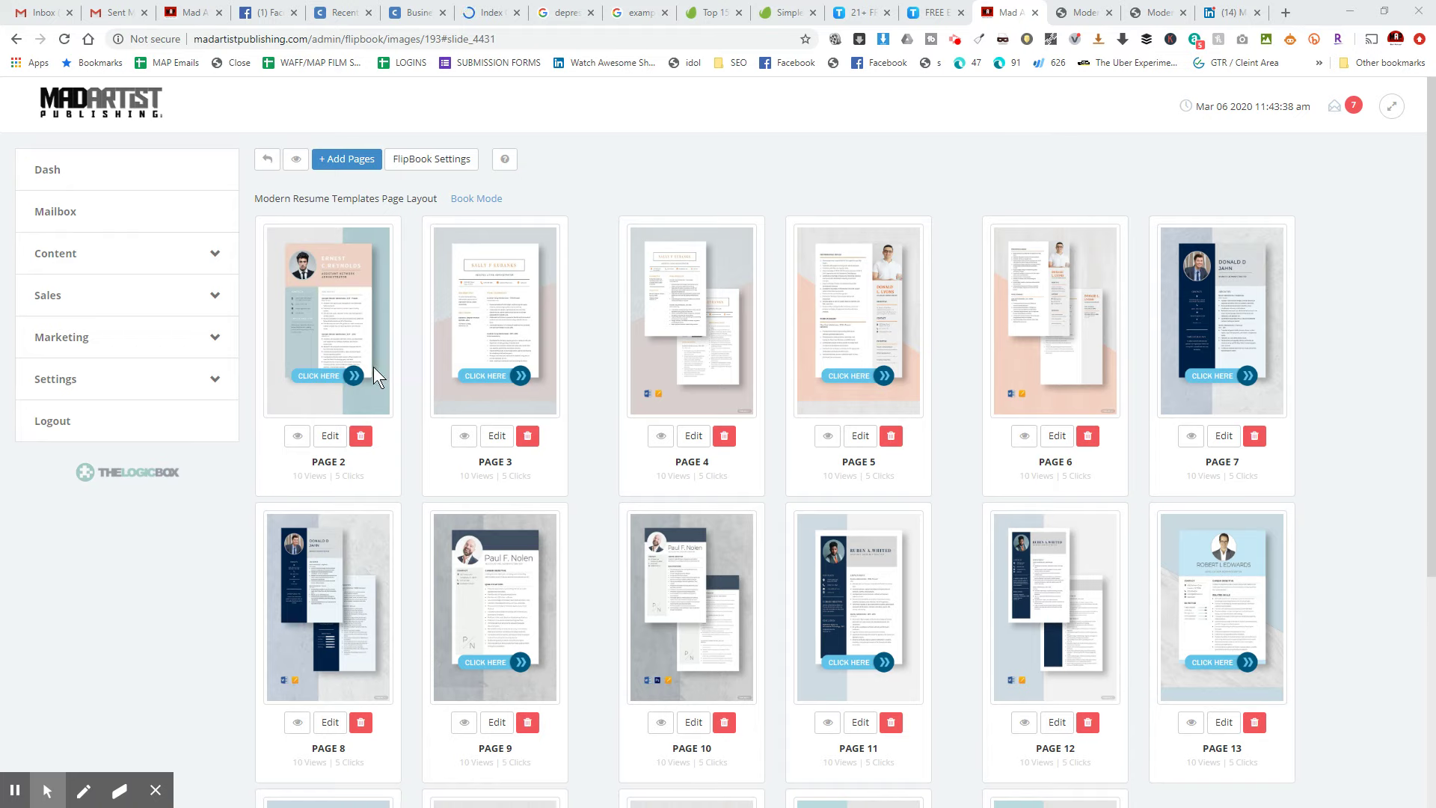
- Add another page with URL Image Rip, using the same copied resume image address
left_click(345, 160)
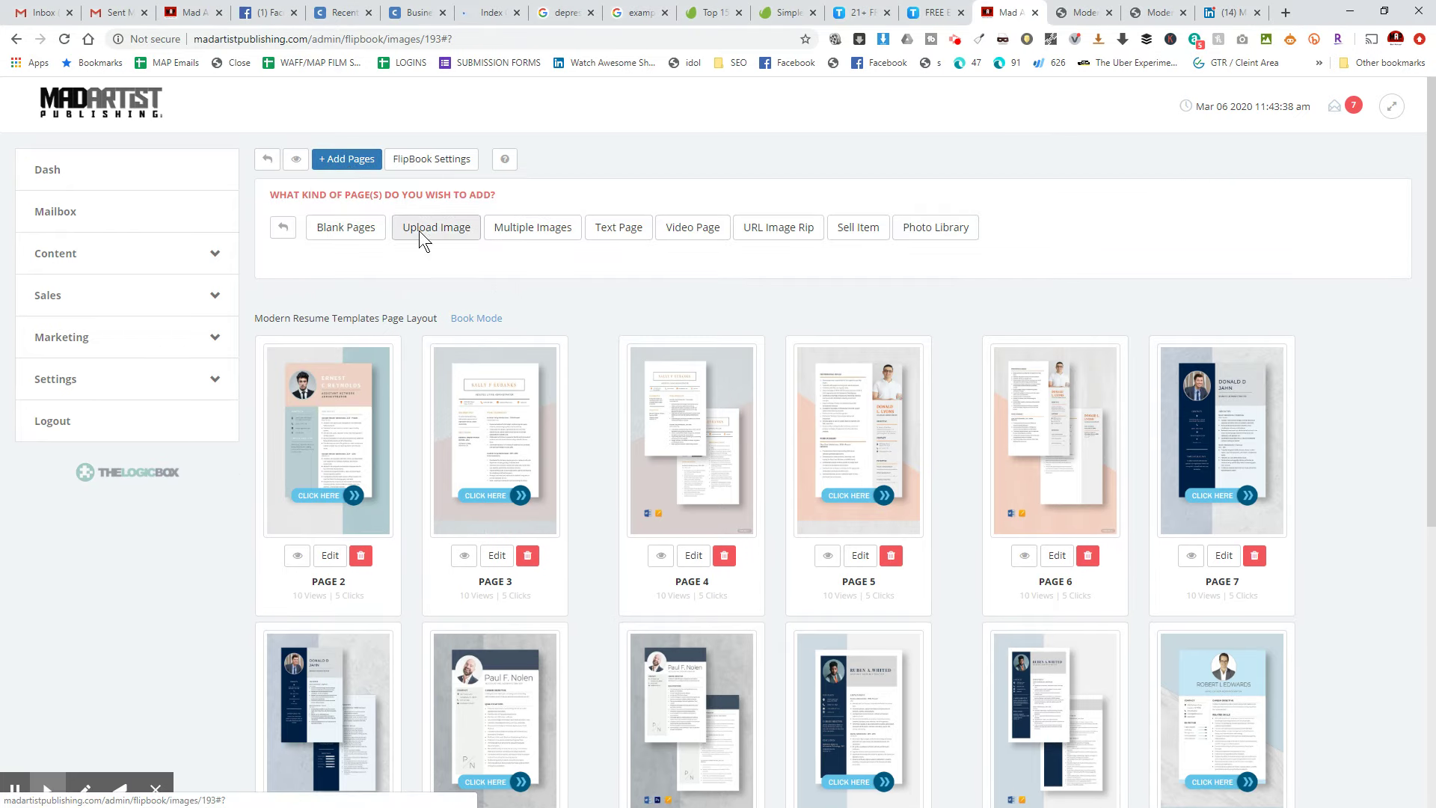
left_click(771, 228)
left_click(508, 302)
key("ctrl+v")
left_click(343, 346)
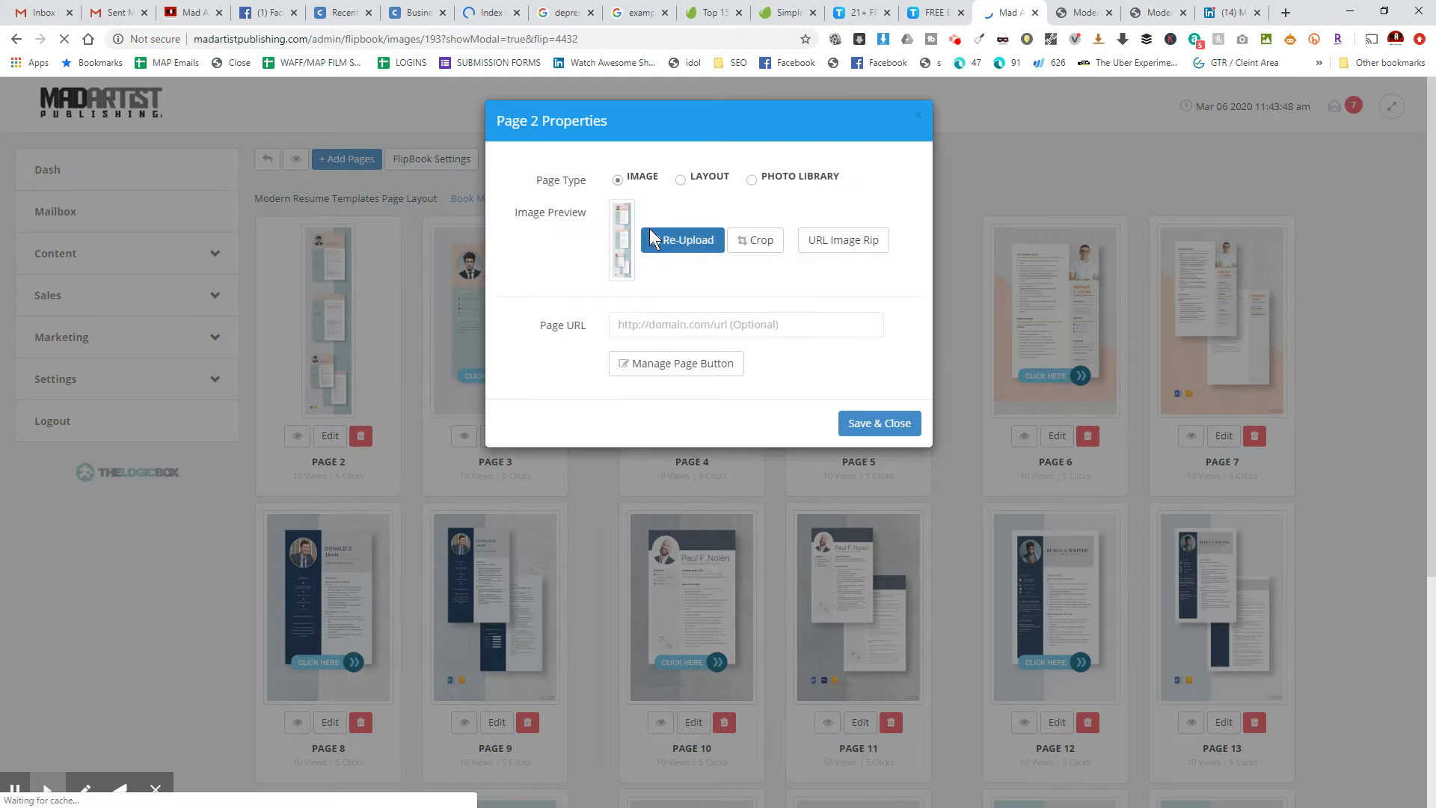
- Crop the new page's image to the lowest preview with the two overlapping resumes and close its properties
left_click(762, 241)
left_click_drag(560, 192, 491, 110)
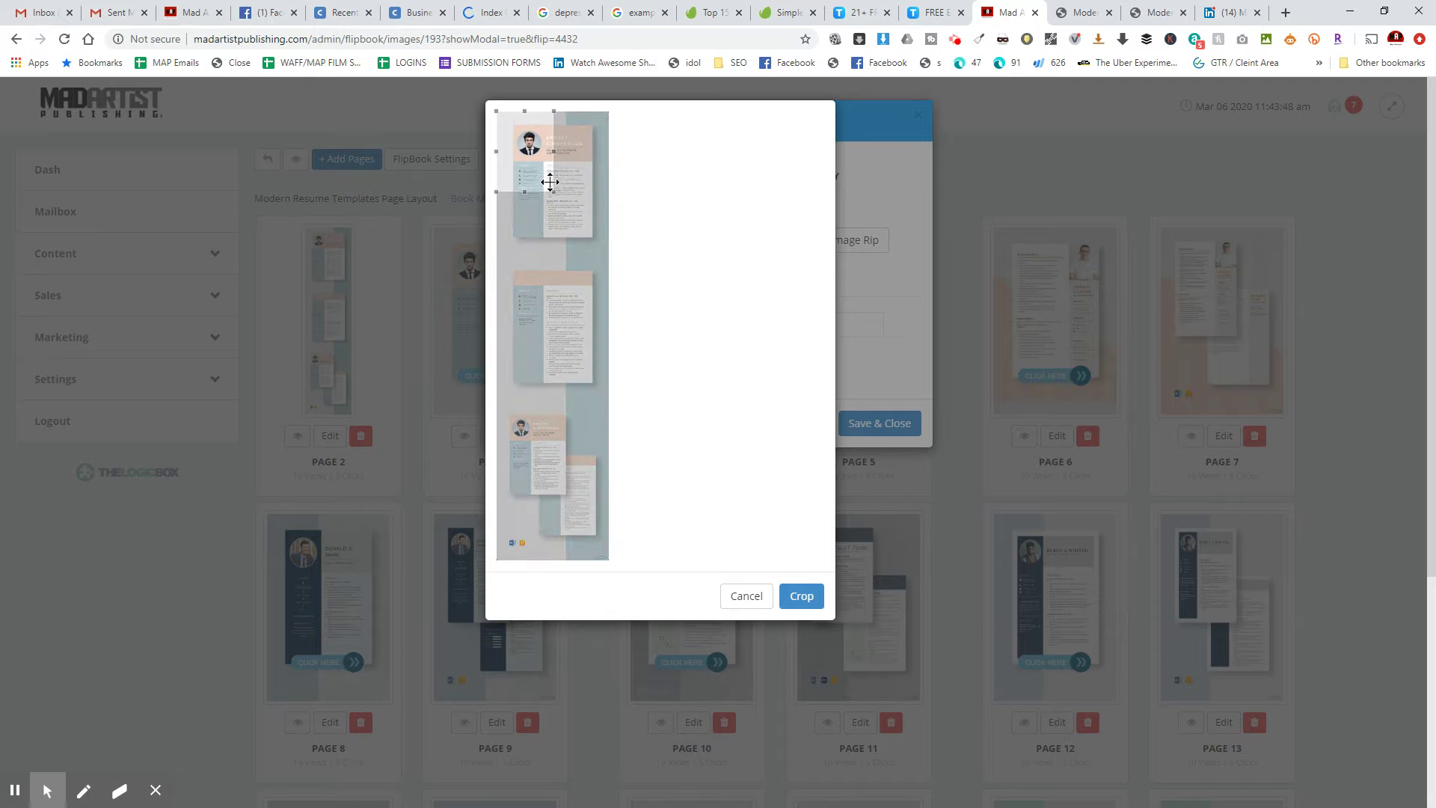
left_click_drag(551, 193, 697, 267)
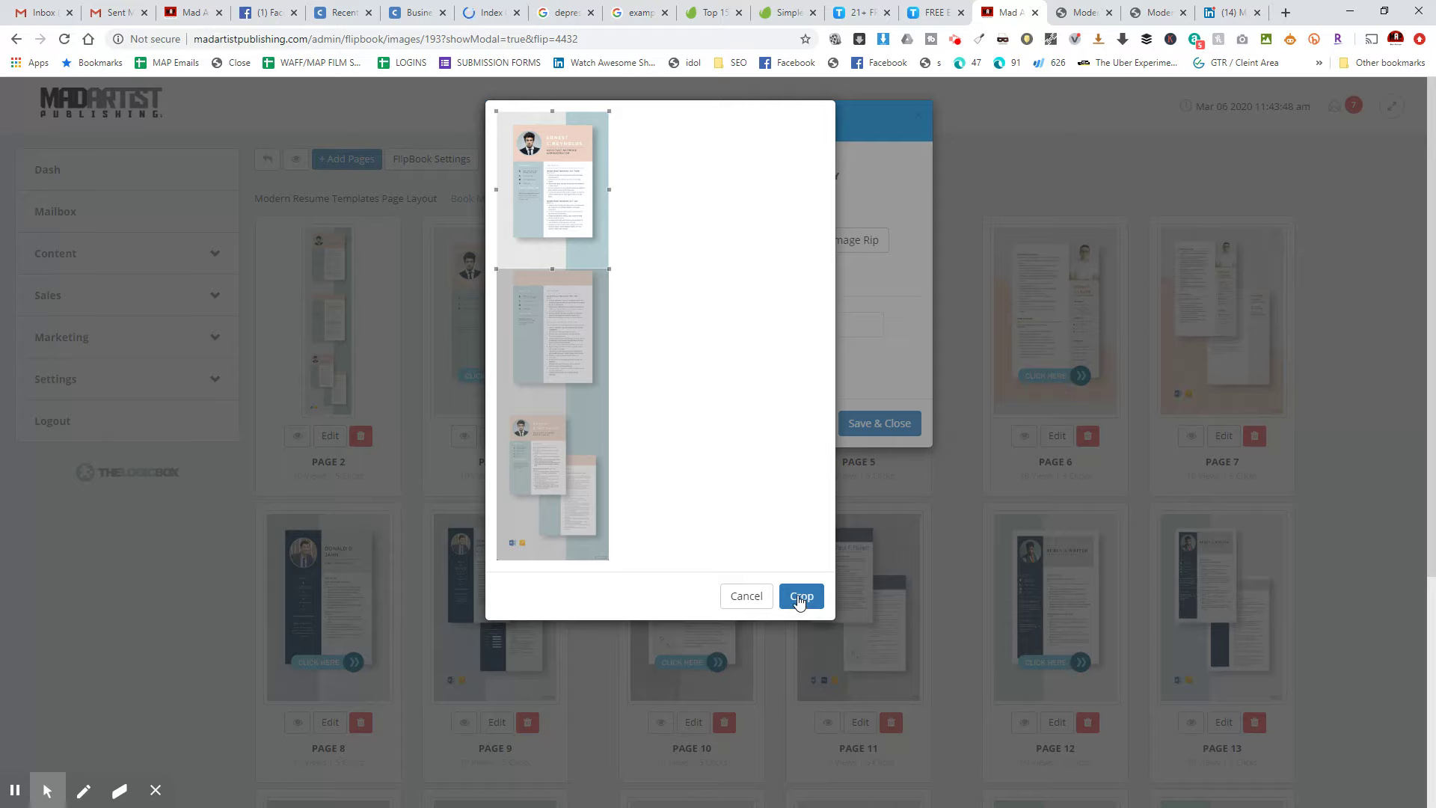
left_click_drag(561, 198, 576, 568)
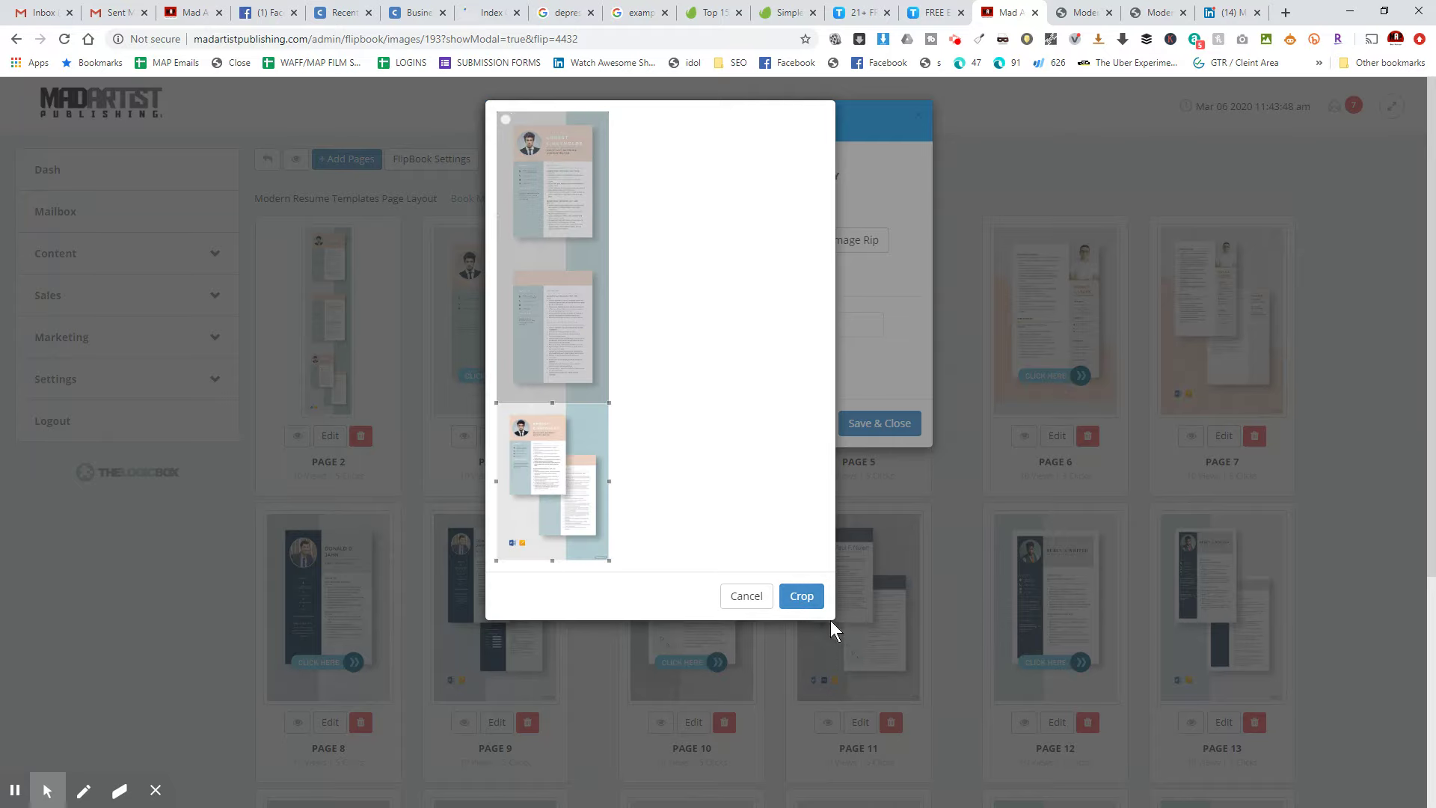
left_click(809, 596)
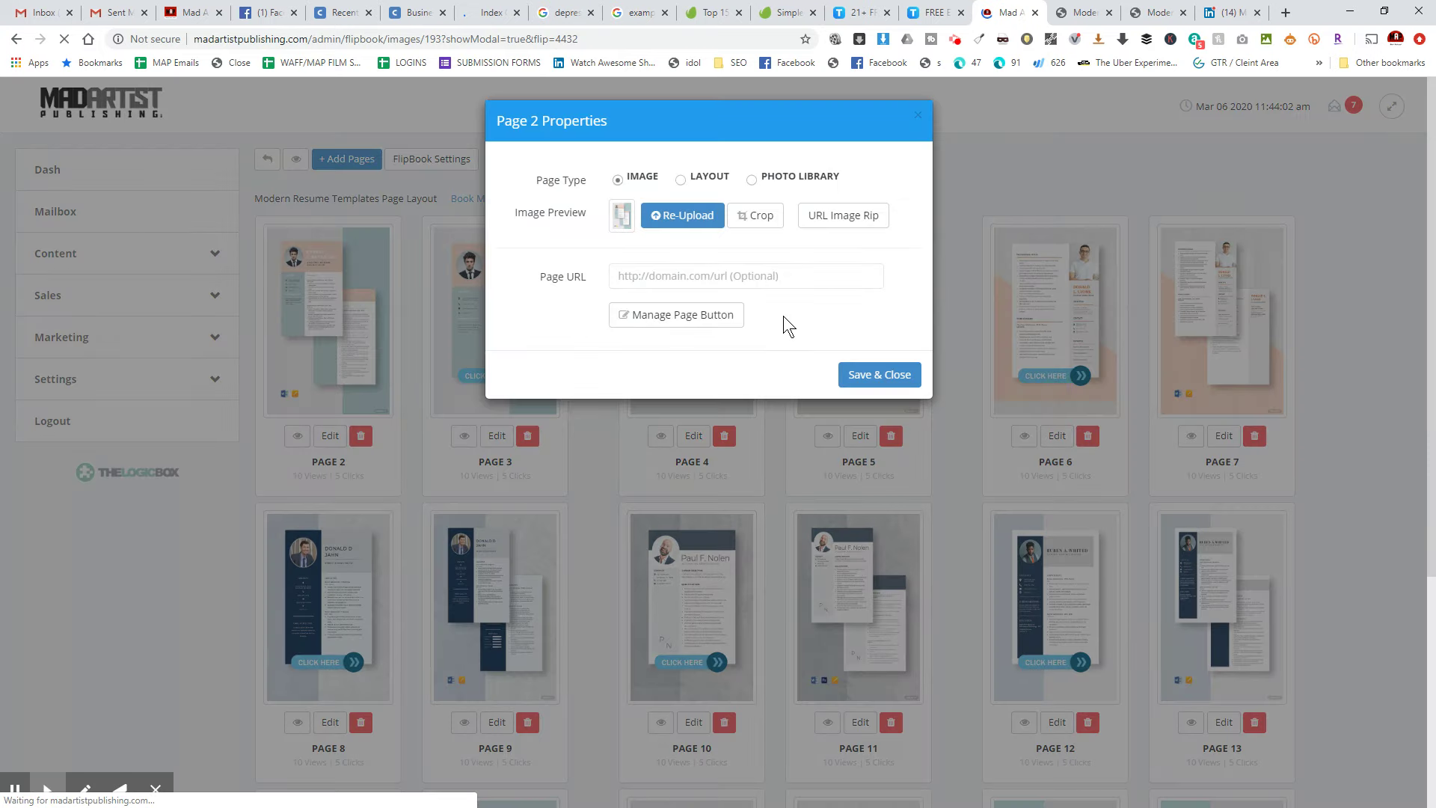
left_click(1002, 174)
- Preview page 2 in the live flipbook and test the Click Here button's link to the template.net page
left_click(297, 435)
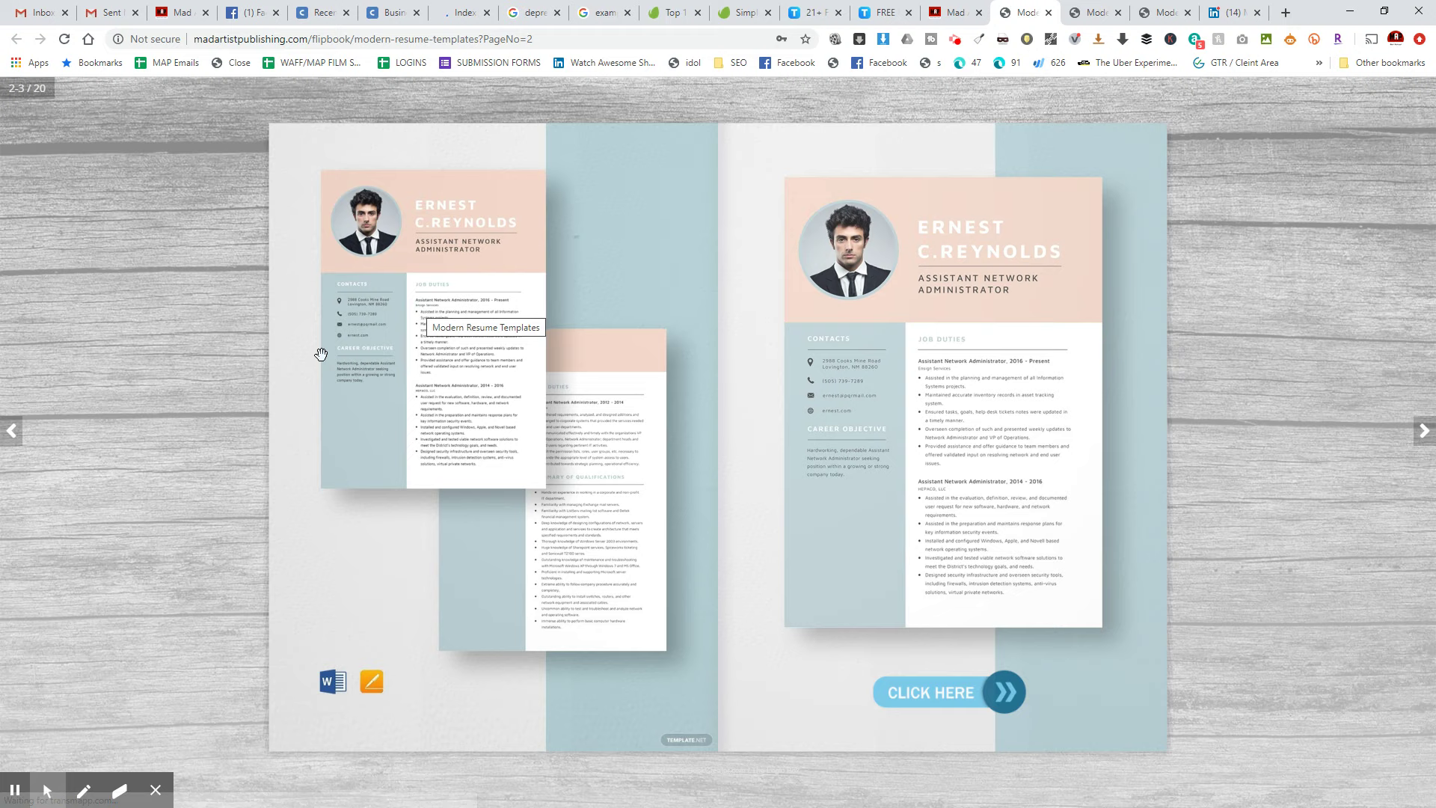
left_click(955, 696)
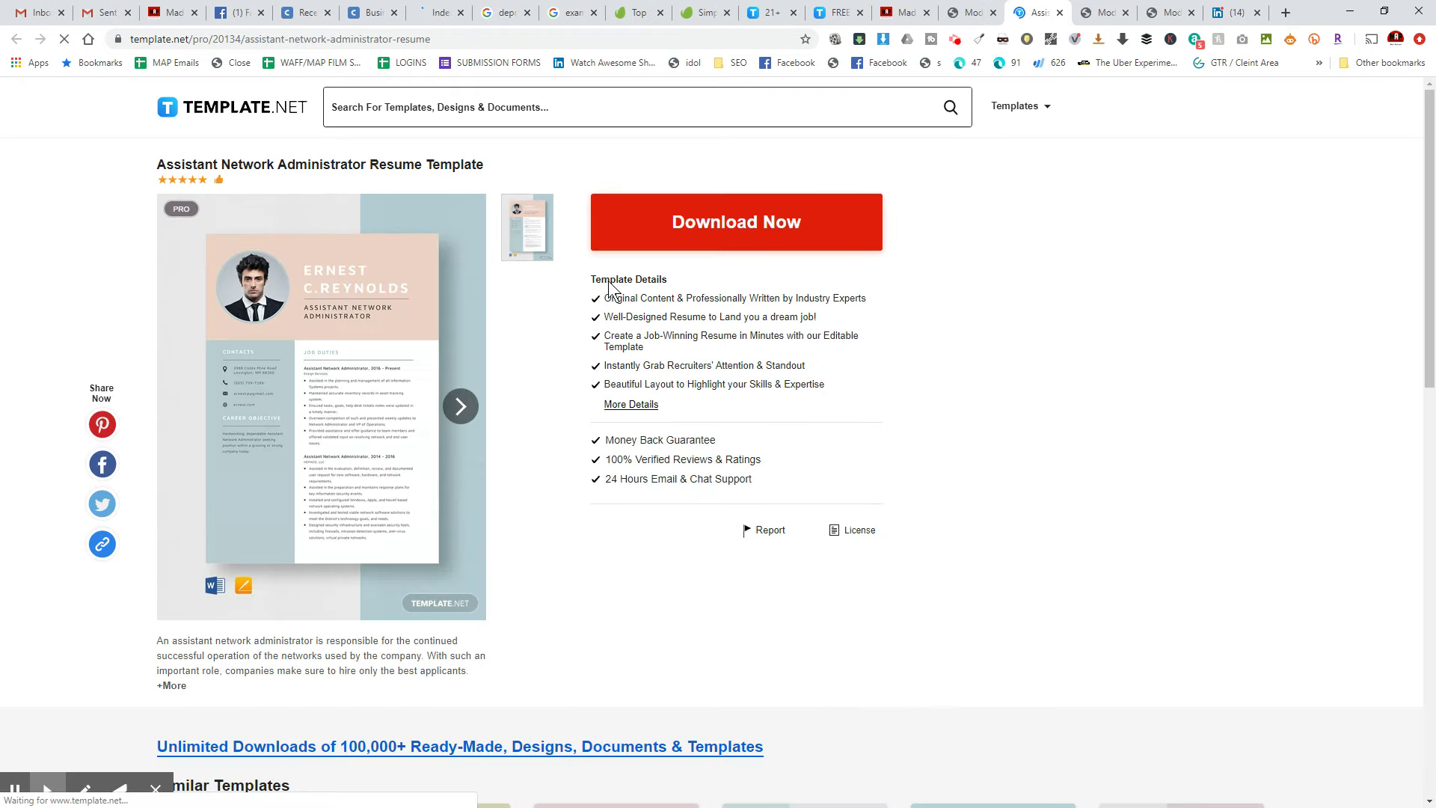
left_click(1059, 13)
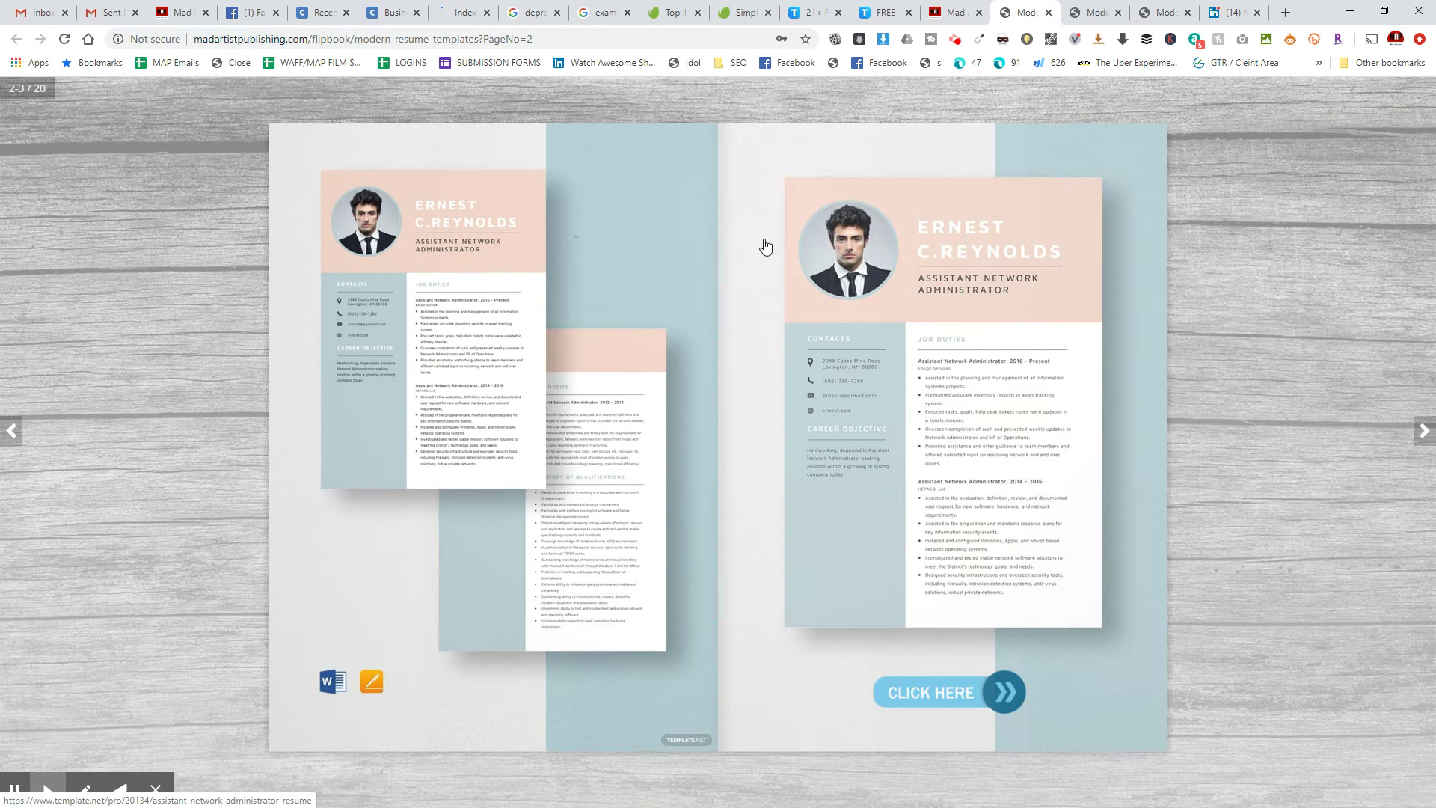
- Move the single-resume page ahead of the overlapping-resumes page and preview the reordered spread in the live flipbook
left_click(972, 21)
left_click_drag(485, 298, 298, 311)
left_click(297, 436)
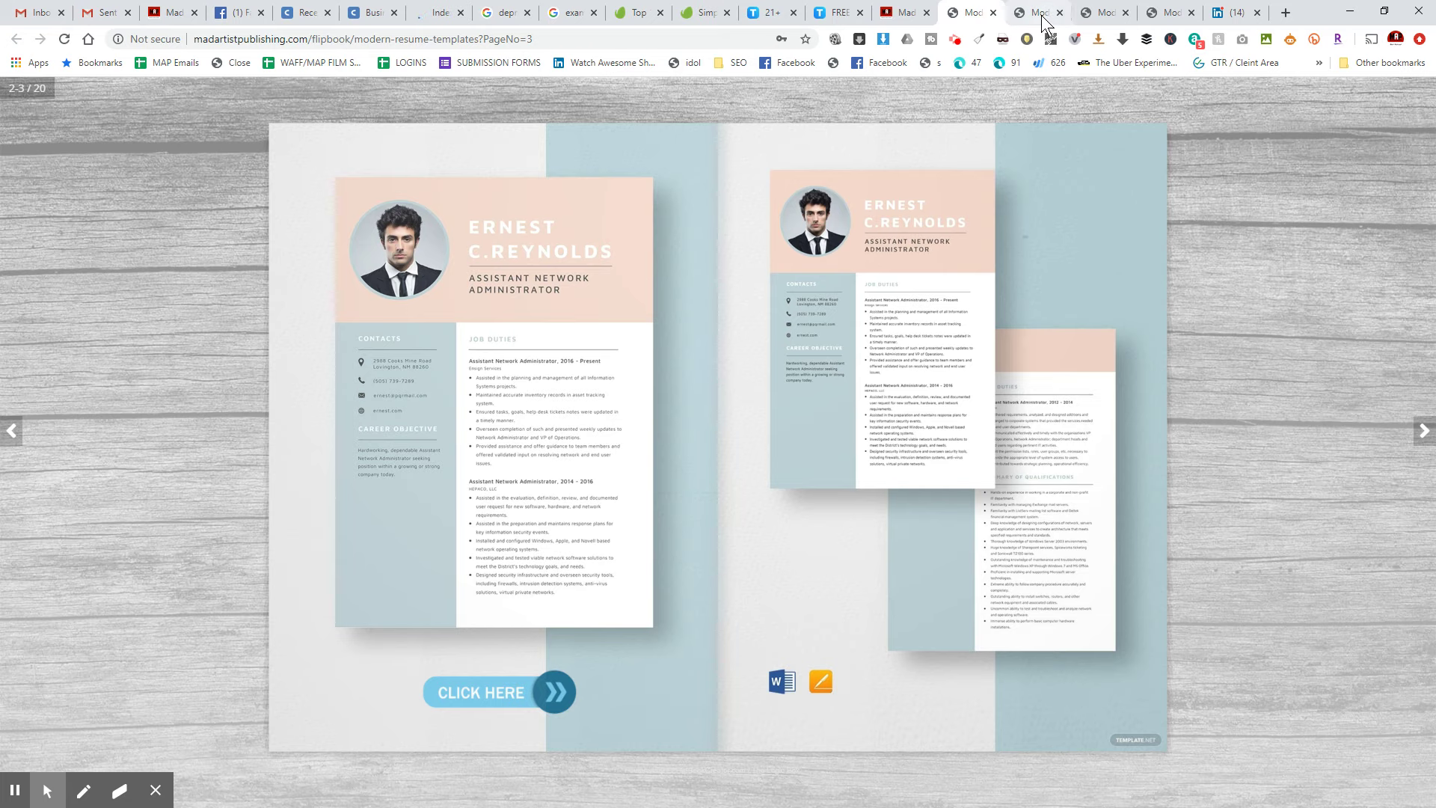
left_click(1043, 15)
left_click(1059, 13)
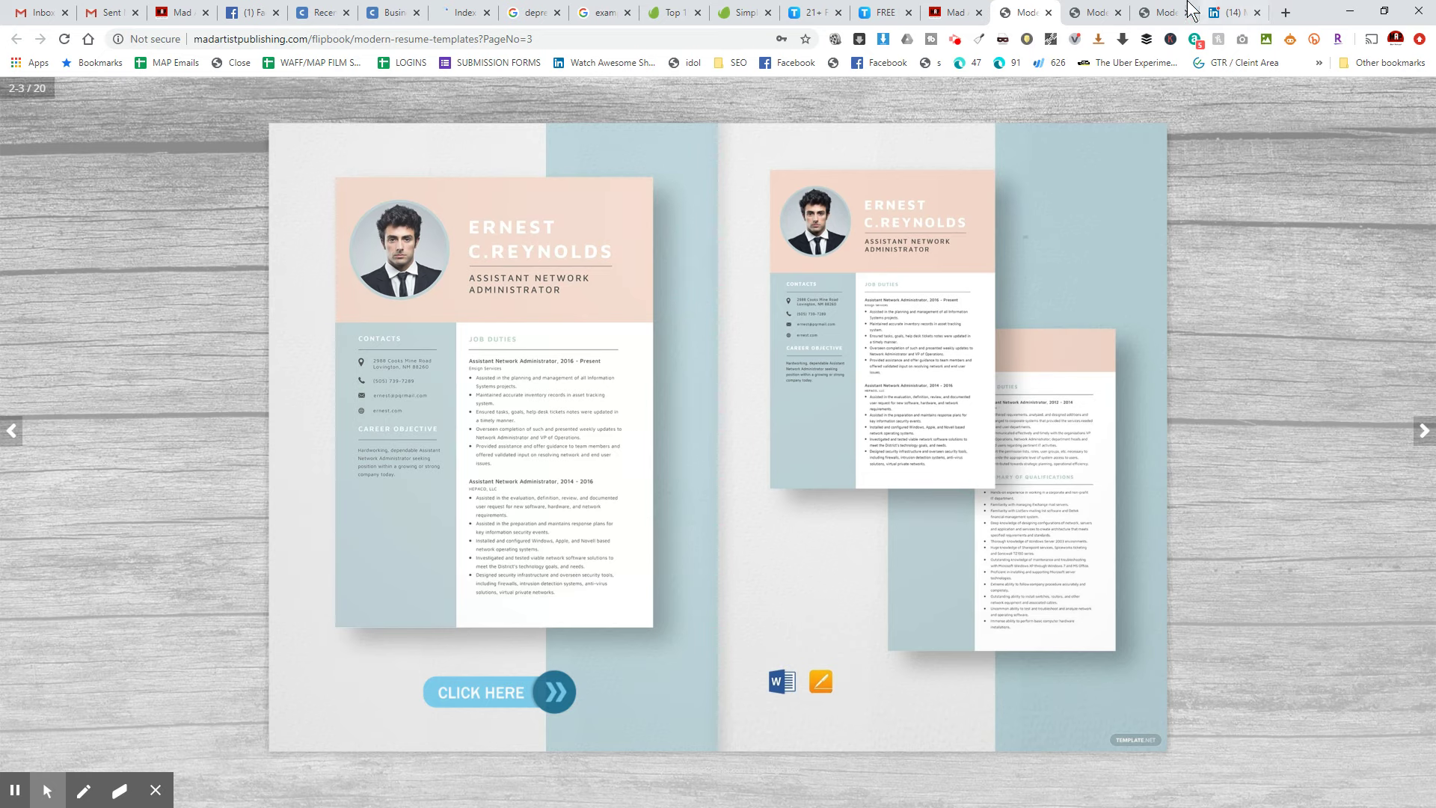
- Set the flipbook's skin to the blue skyscraper image with Darken Image enabled, and save the settings
left_click(967, 14)
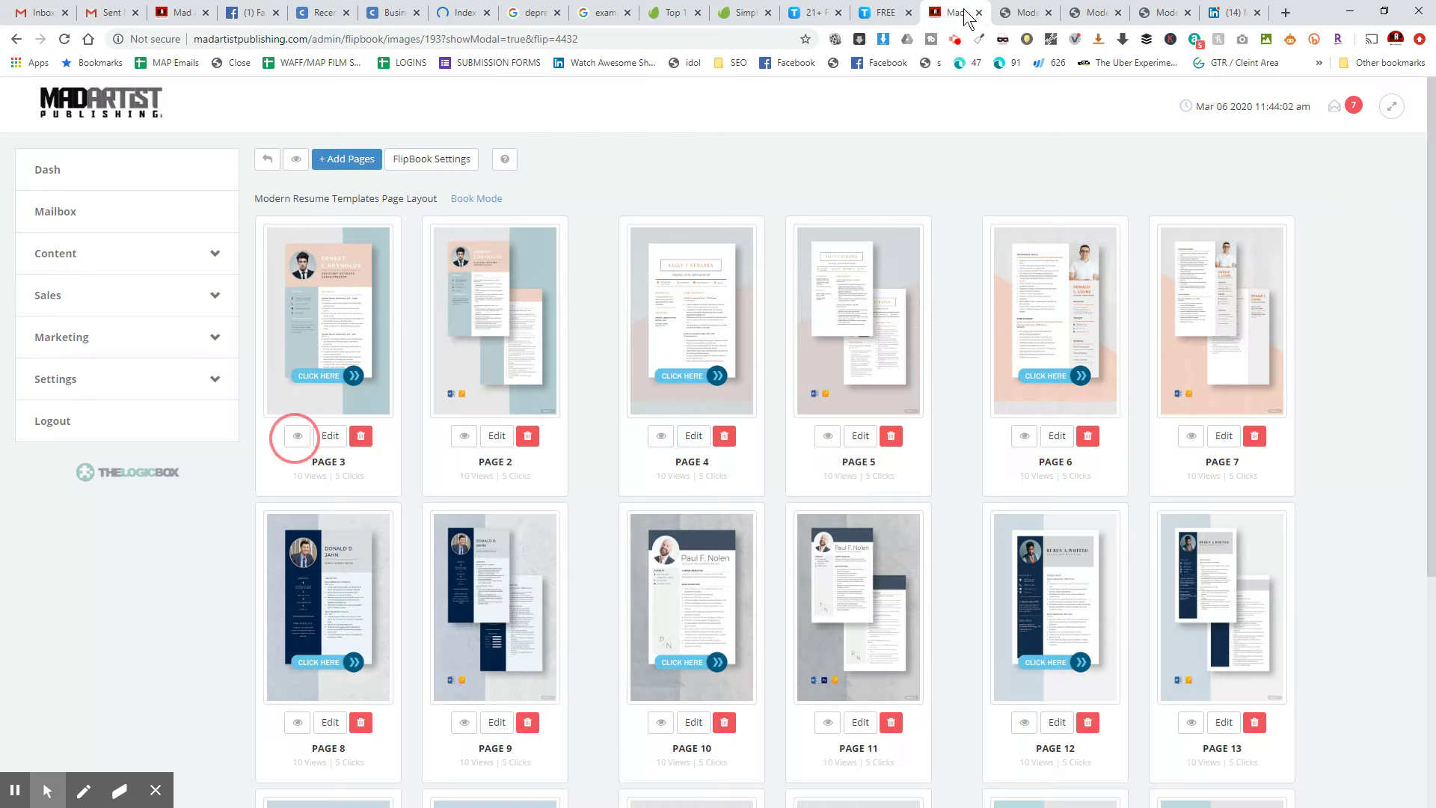
left_click(419, 163)
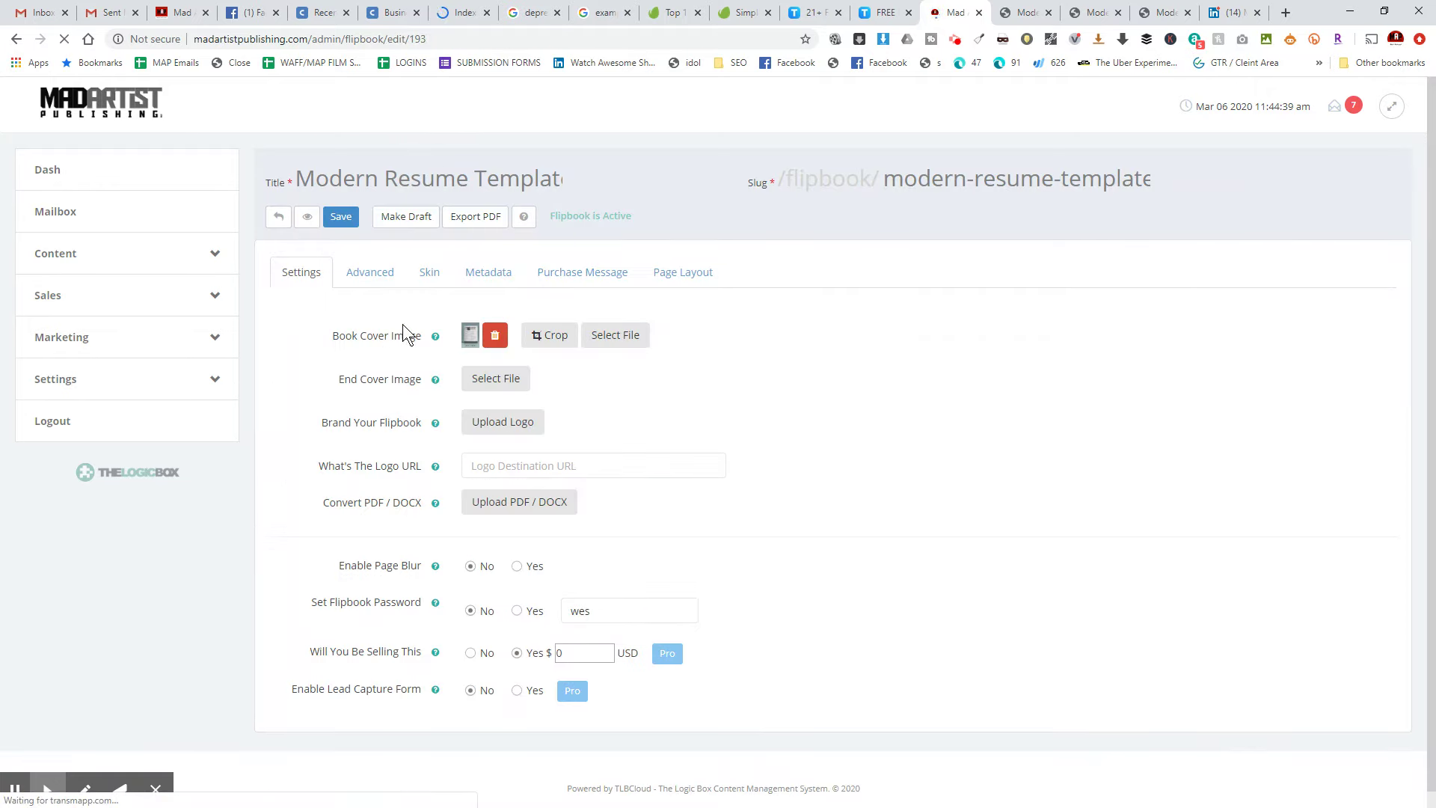
left_click(430, 271)
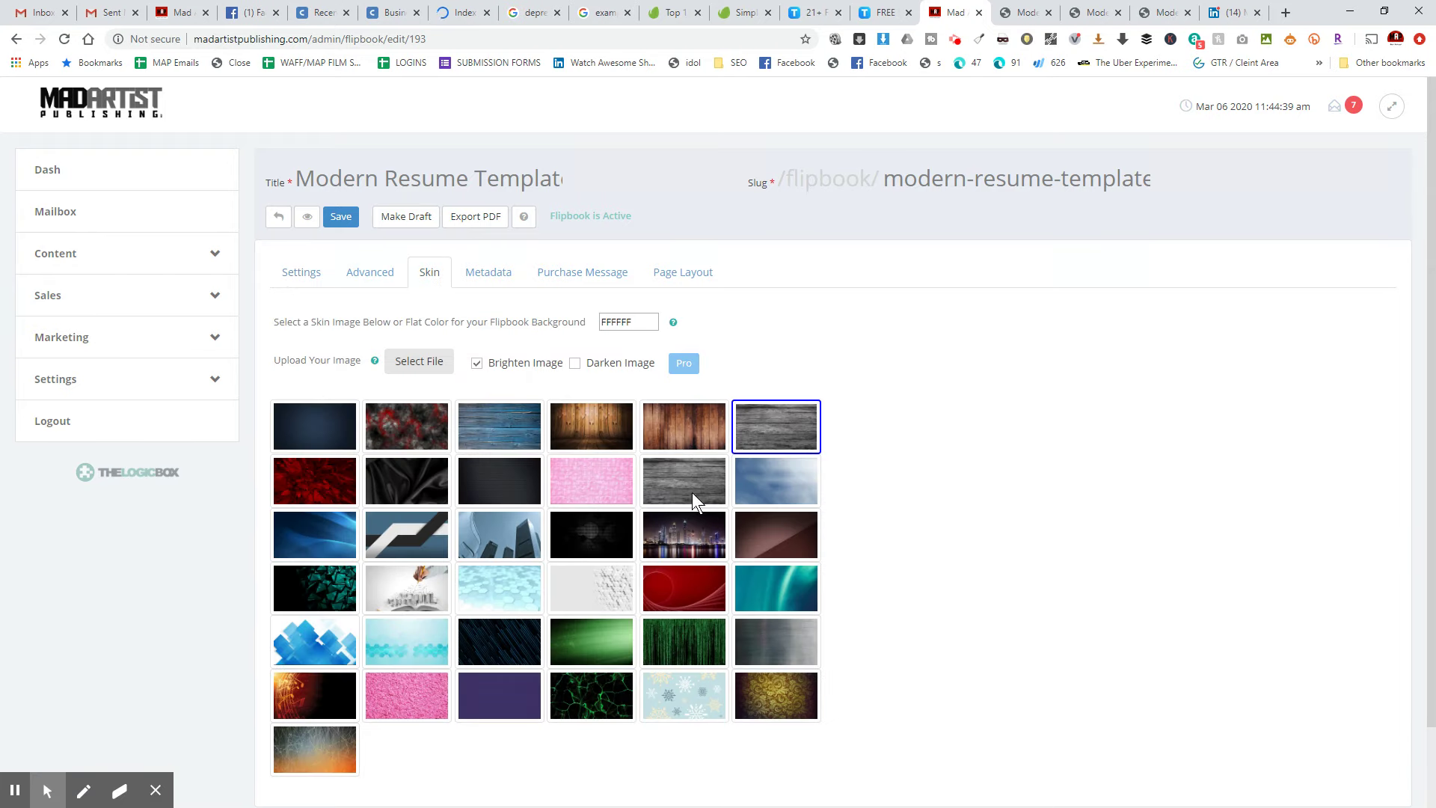
left_click(590, 585)
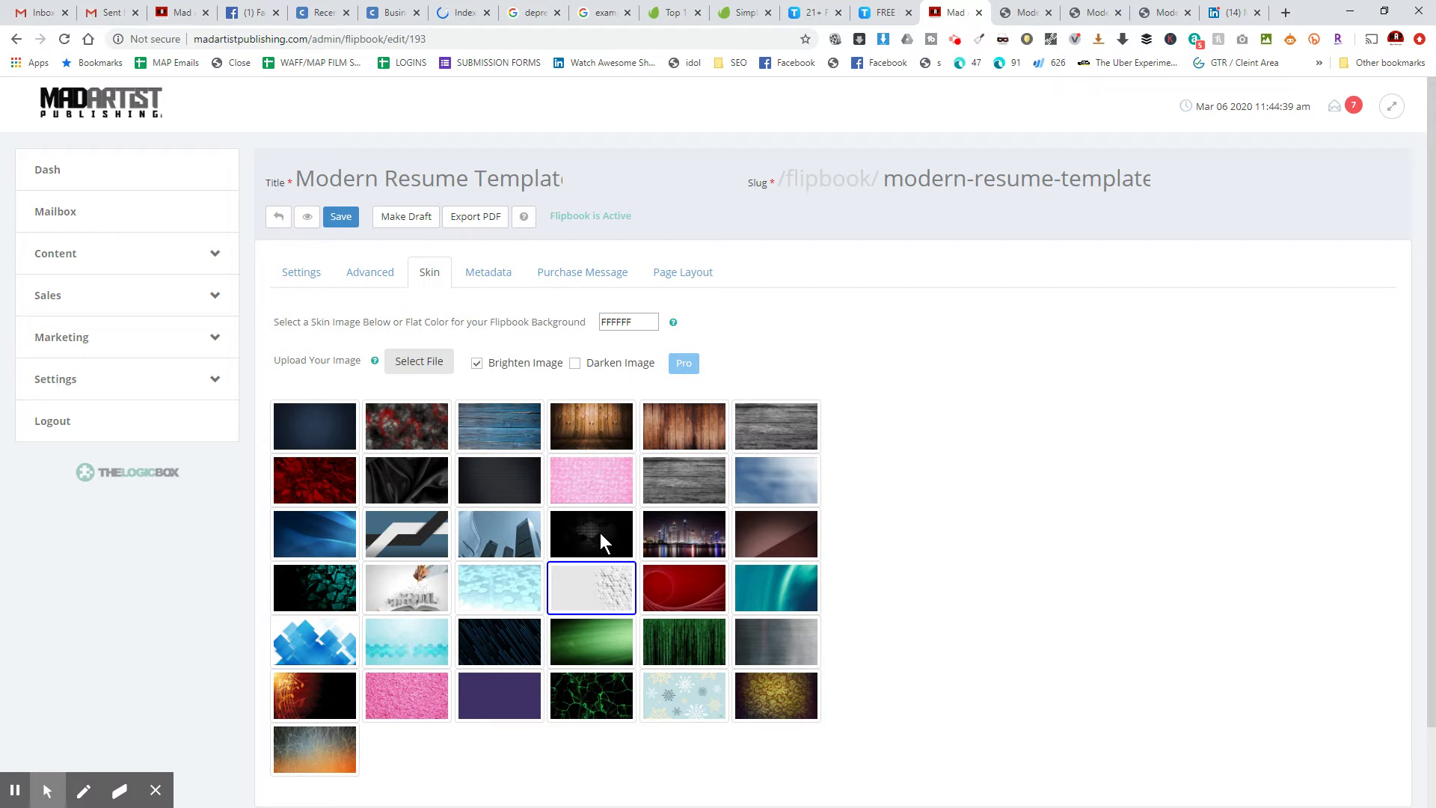
left_click(494, 533)
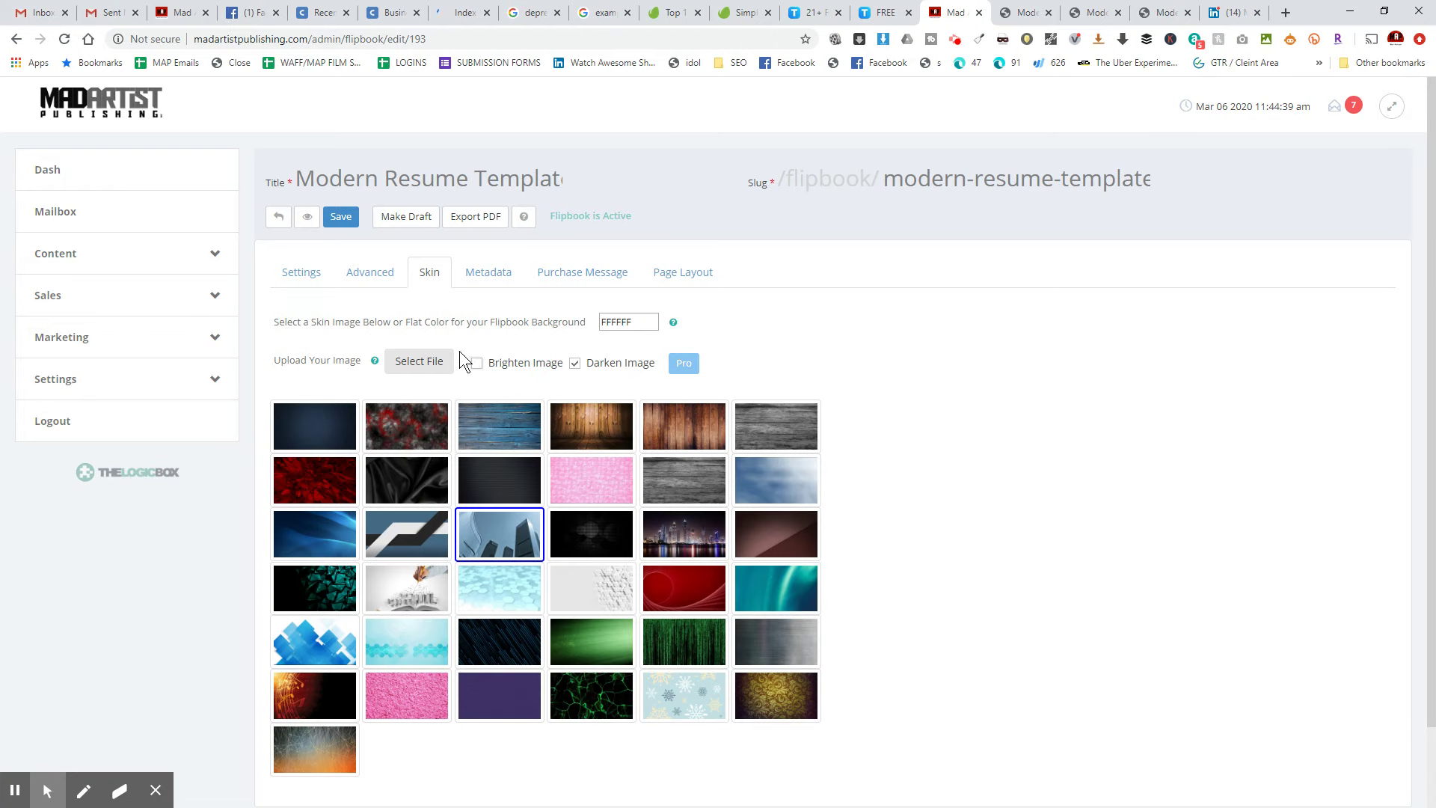
left_click(340, 217)
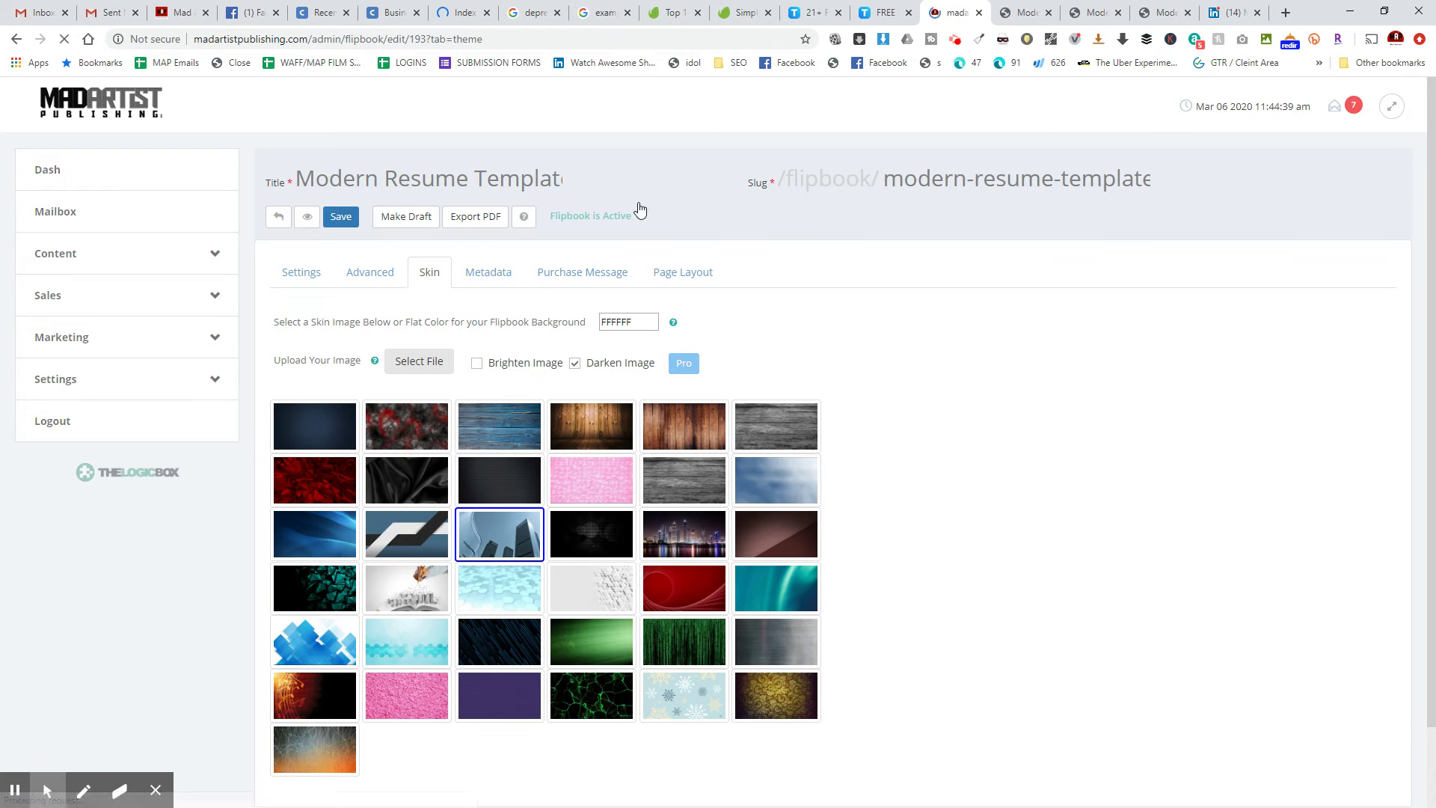
- Reload the live flipbook preview to check the new background skin
left_click(1027, 13)
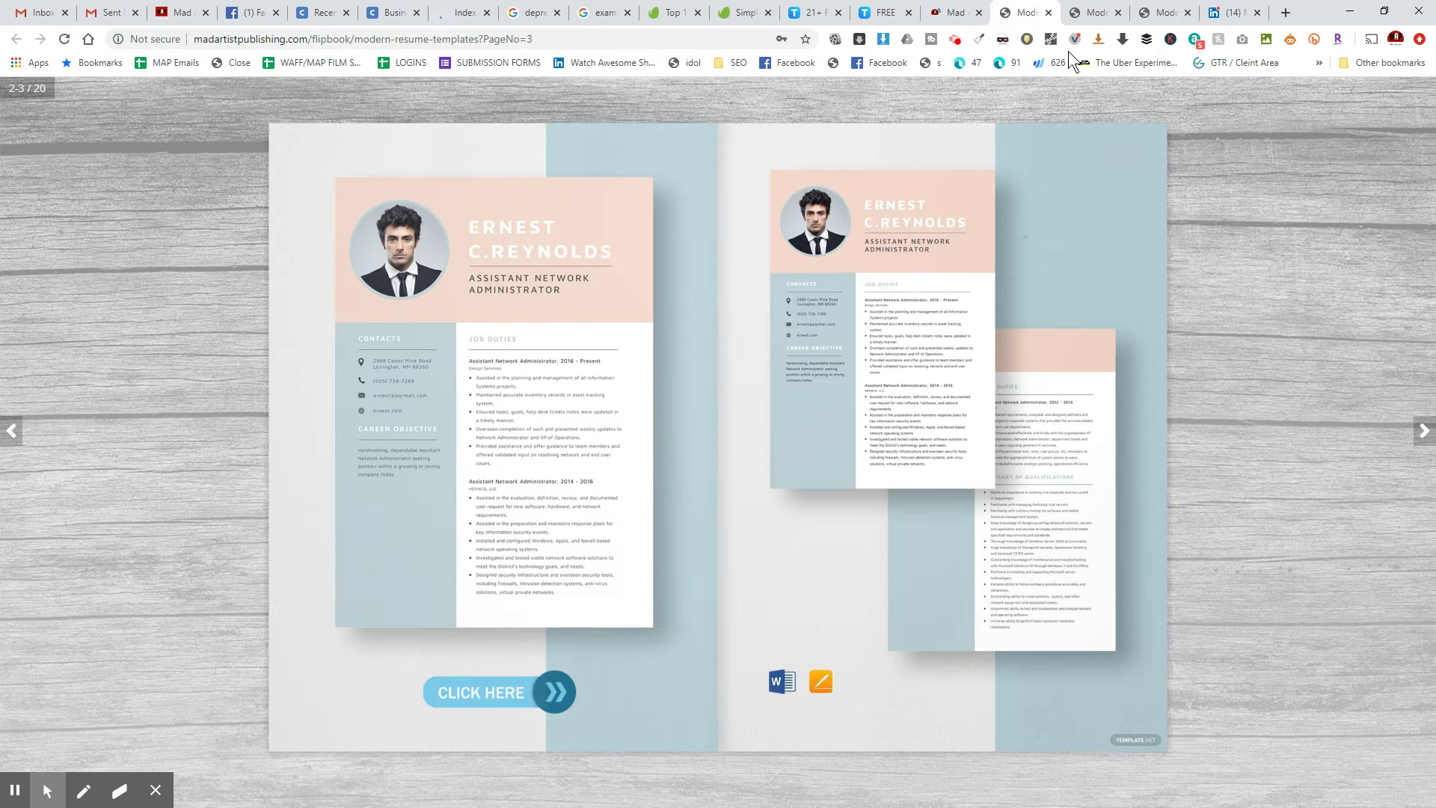
left_click(663, 30)
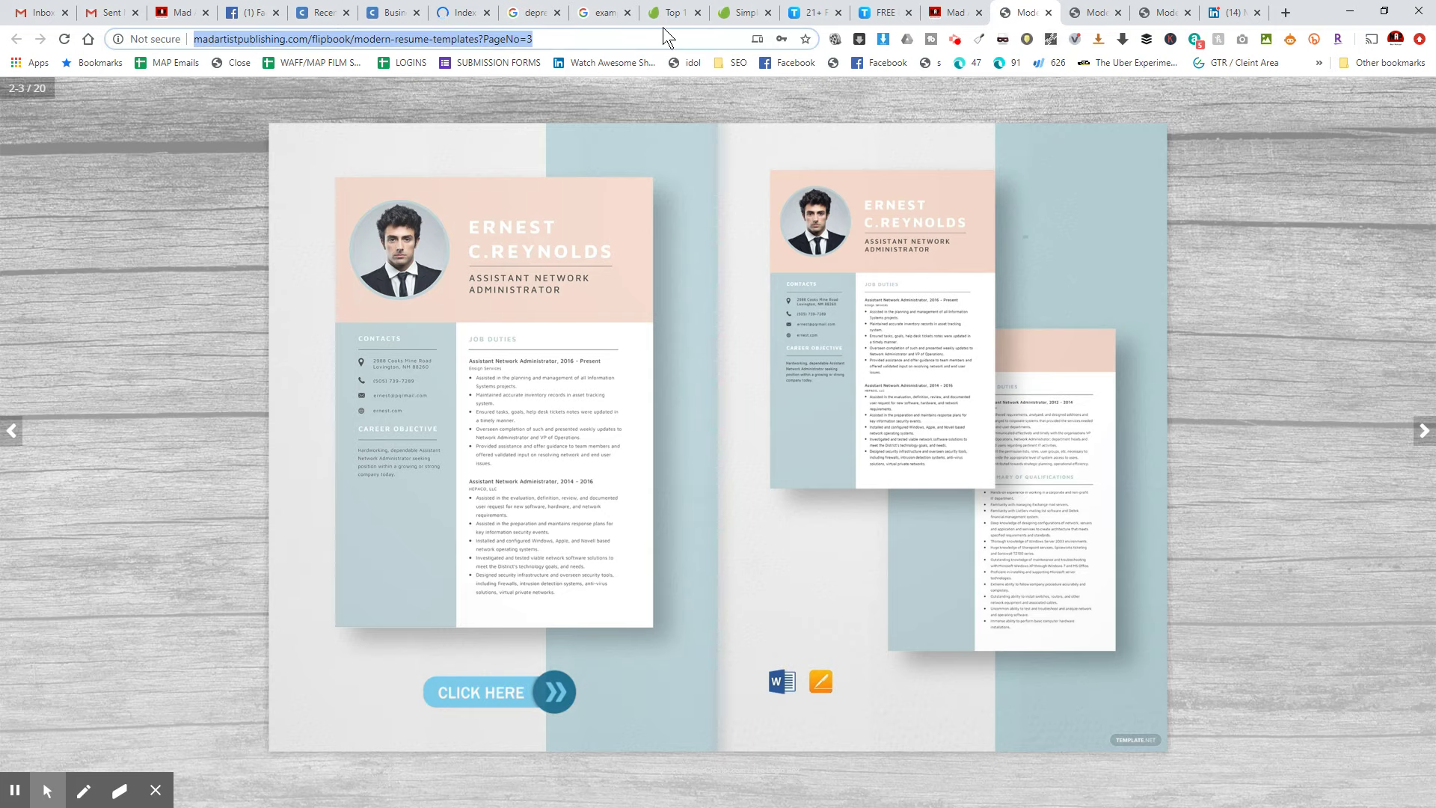
key("Return")
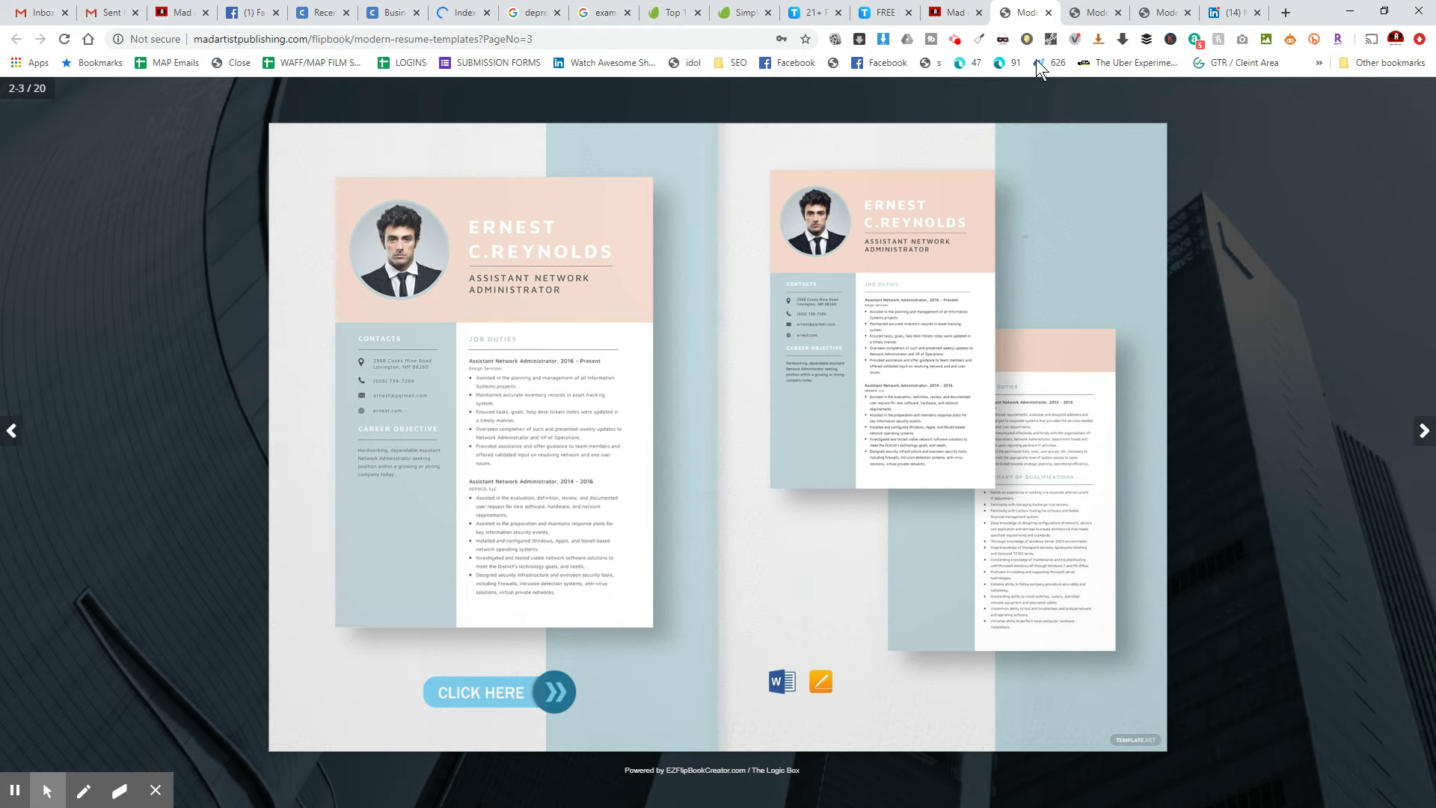
- Review the flipbook's purchase message, metadata and general settings, including the password and PDF / DOCX conversion options
left_click(956, 12)
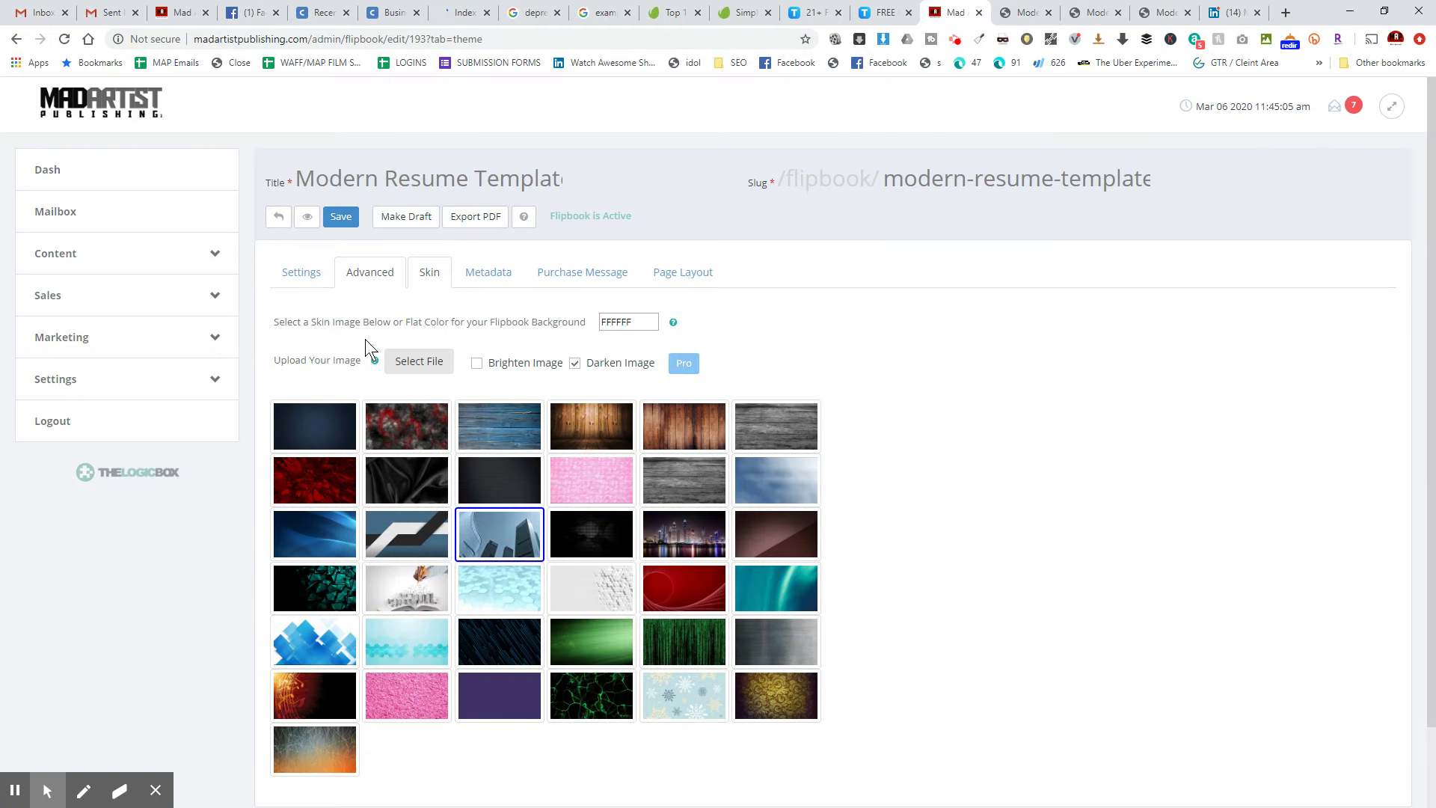
left_click(571, 278)
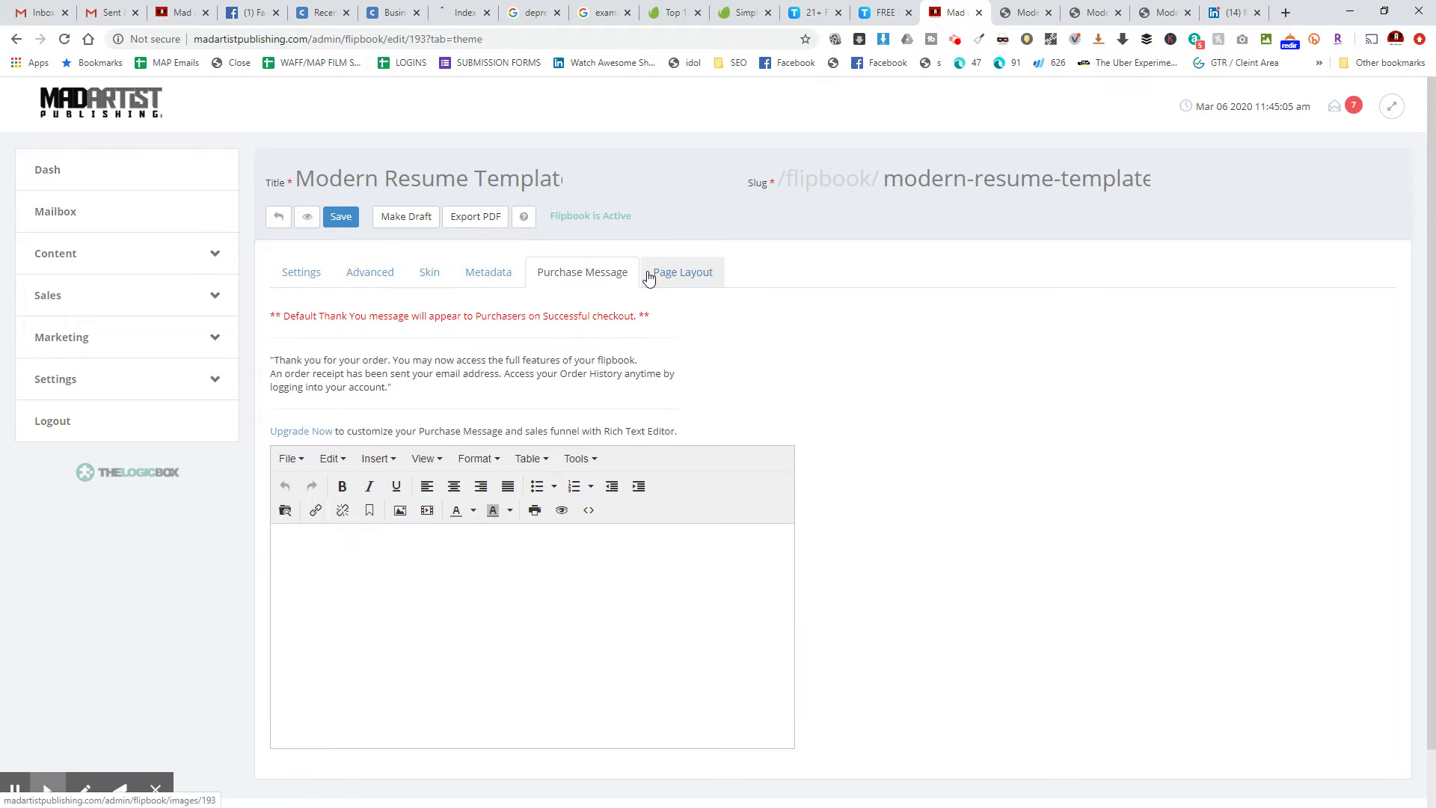
left_click(486, 274)
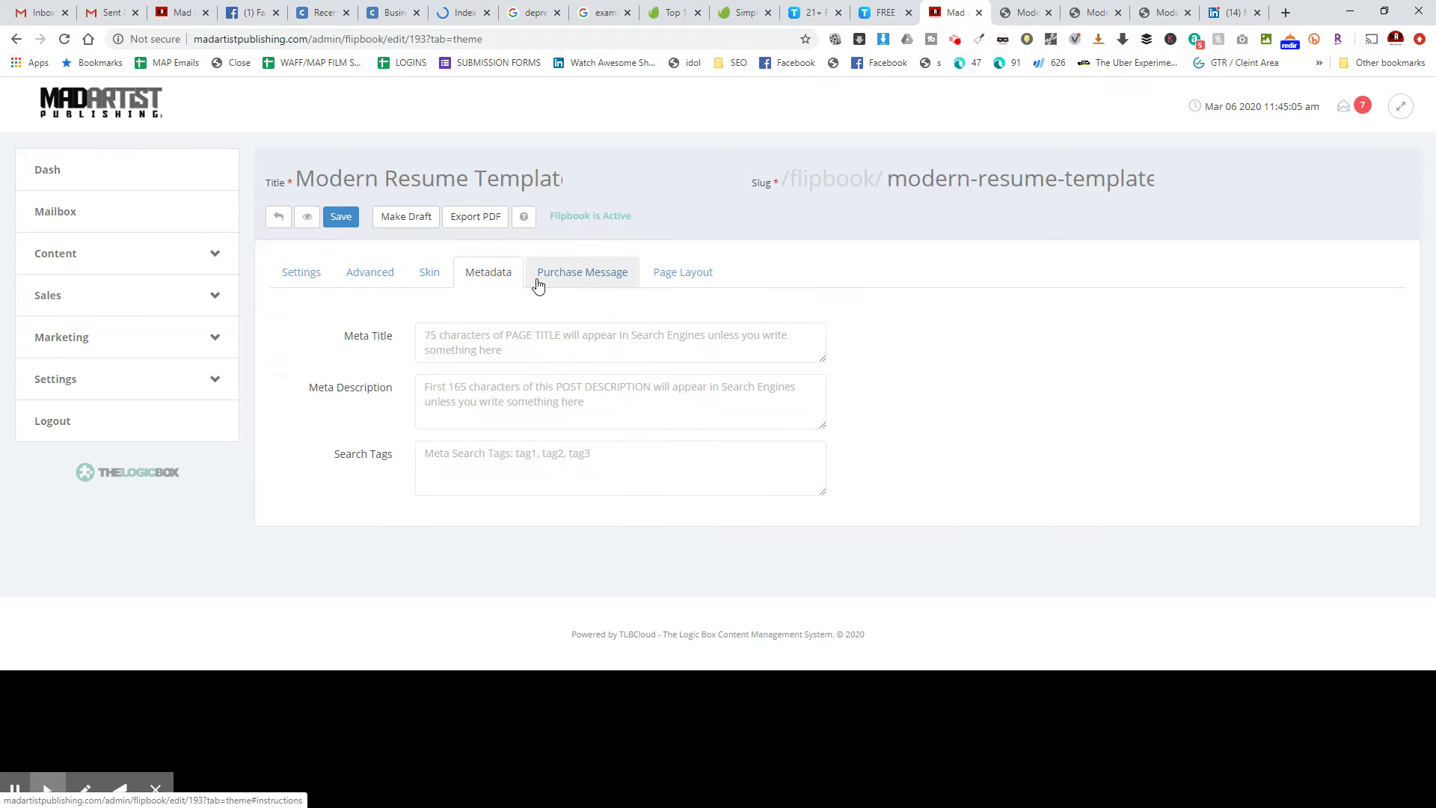
left_click(302, 277)
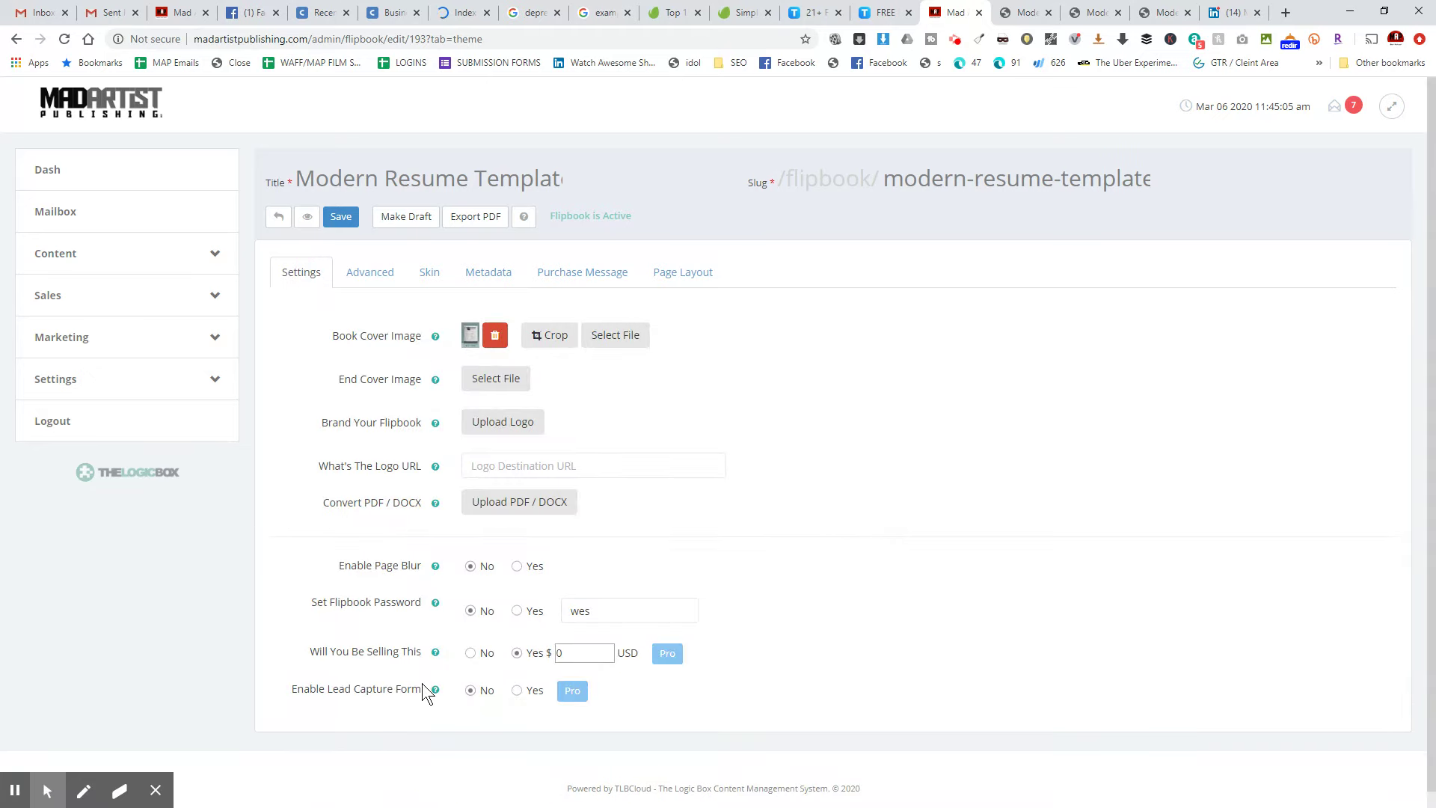
left_click_drag(313, 603, 412, 603)
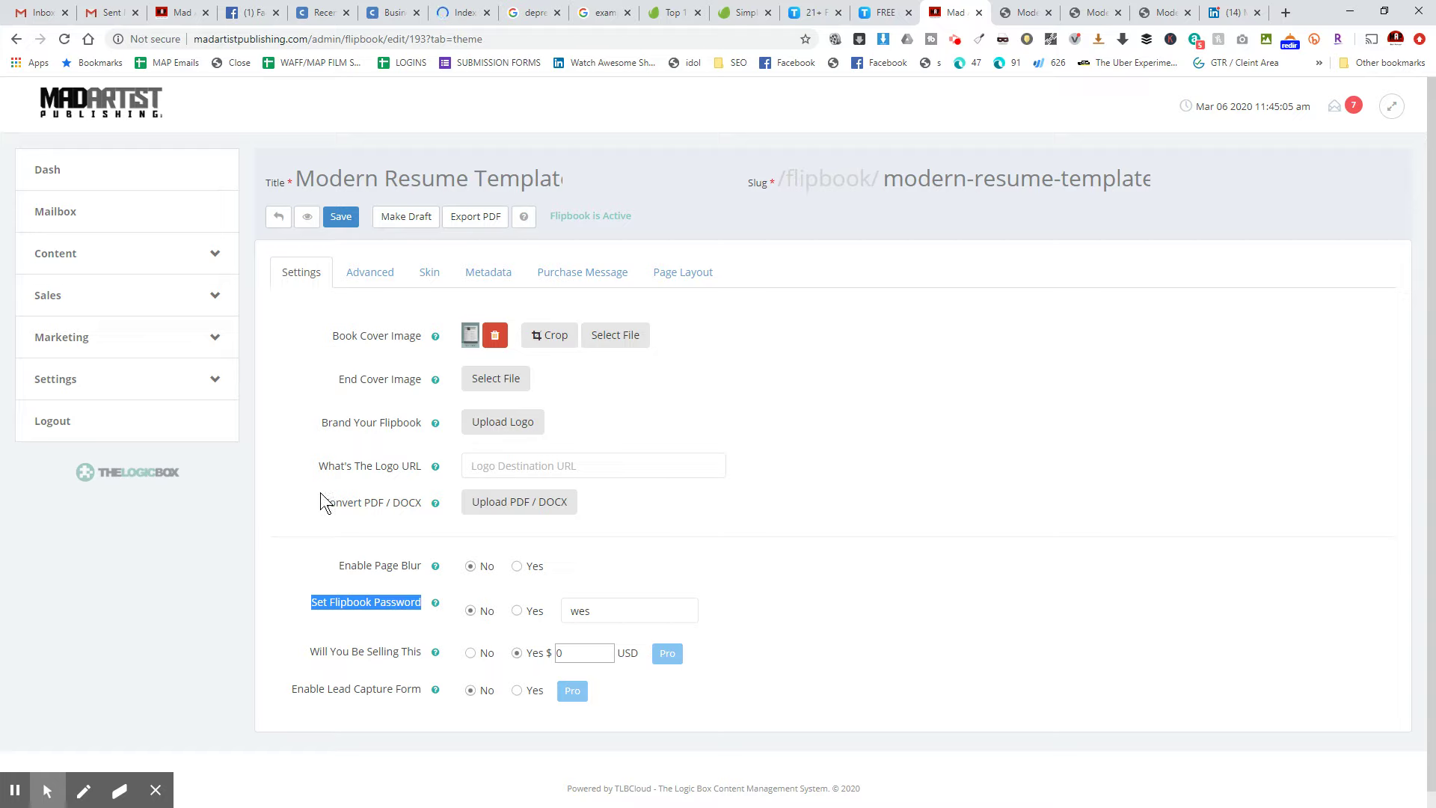
left_click_drag(325, 501, 409, 501)
left_click(411, 502)
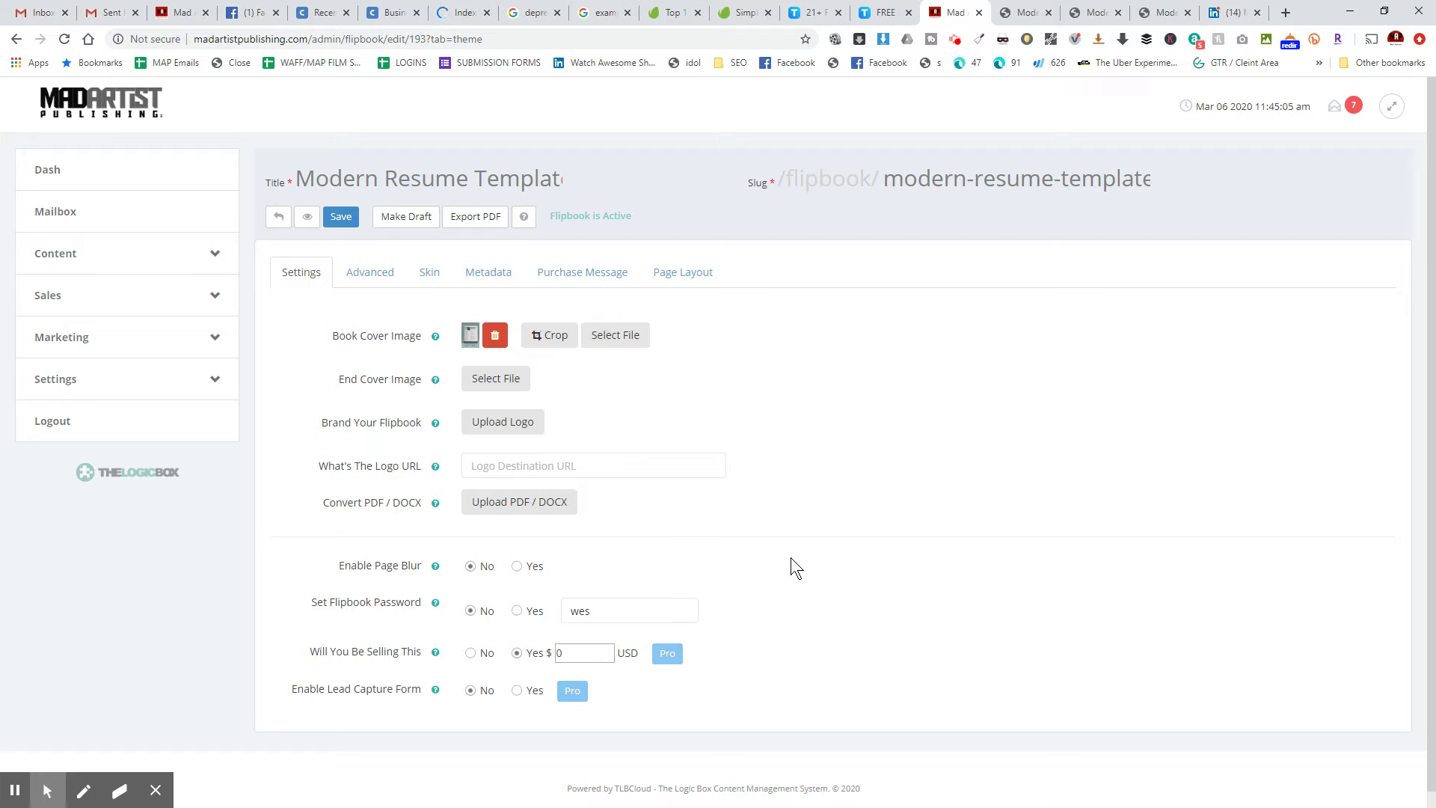
- Open the flipbook's page layout, and switch to the LinkedIn profile to examine its web address
left_click(687, 275)
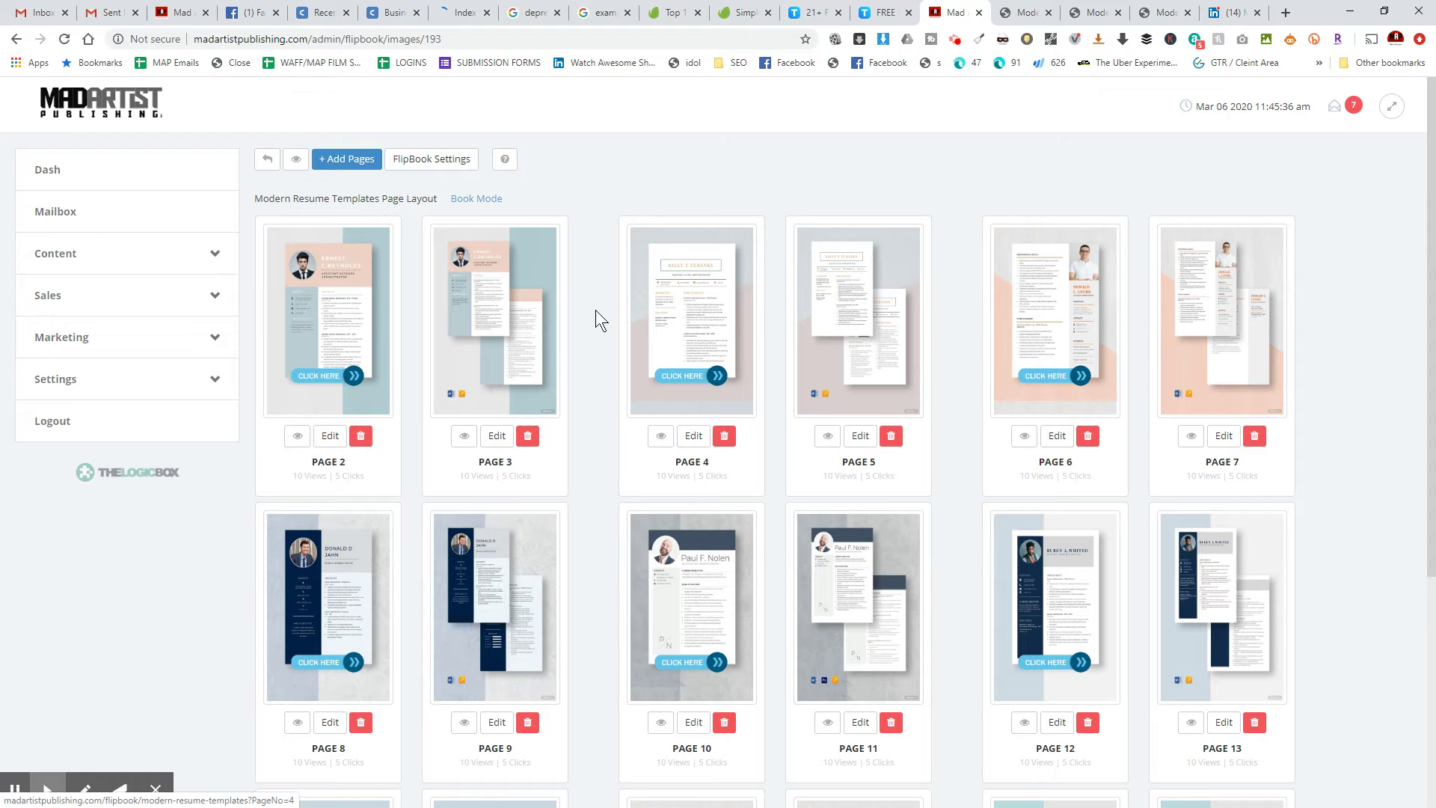
left_click(1229, 11)
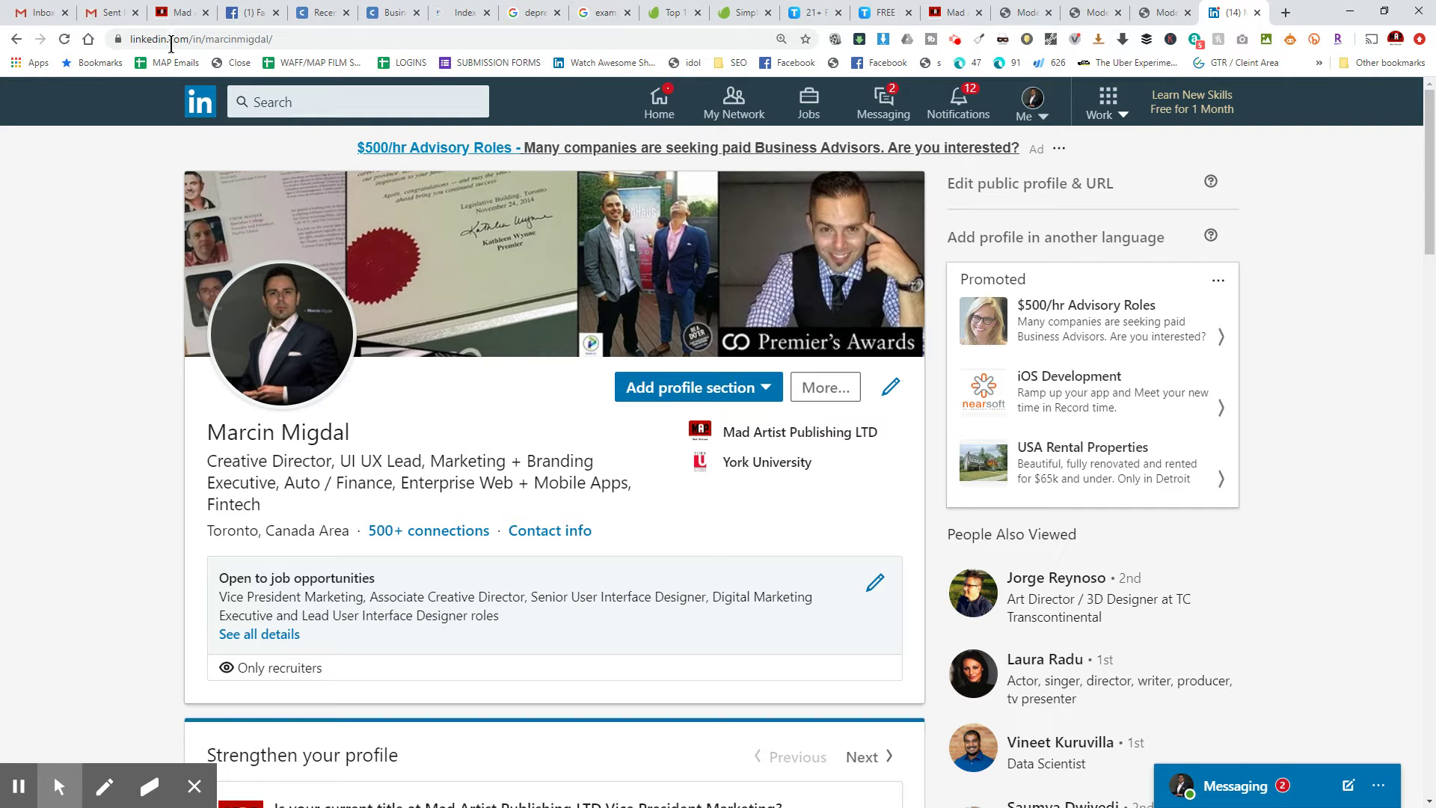
left_click(187, 41)
left_click(267, 39)
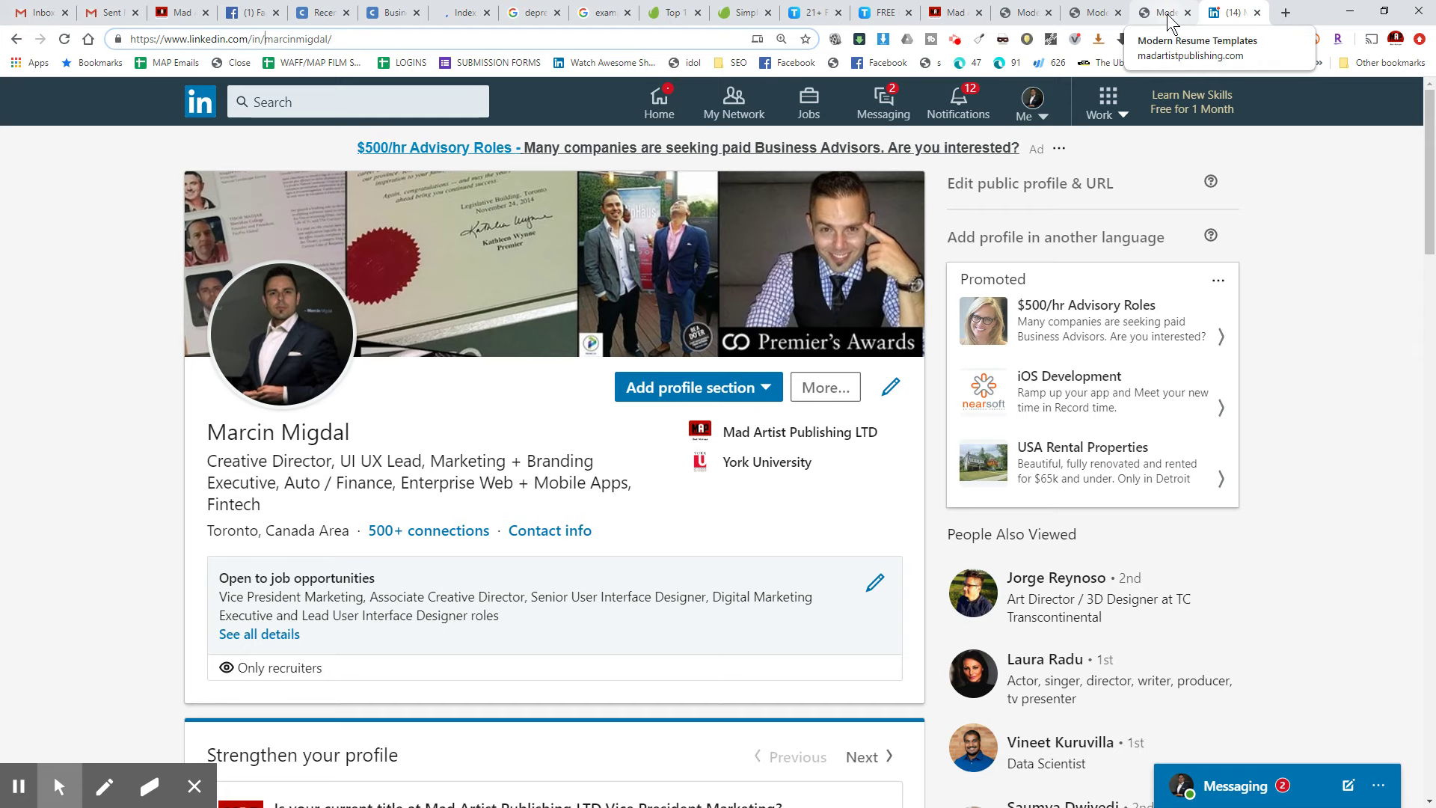
- Return to the live Modern Resume Templates flipbook and examine the slug in its web address
left_click(1168, 14)
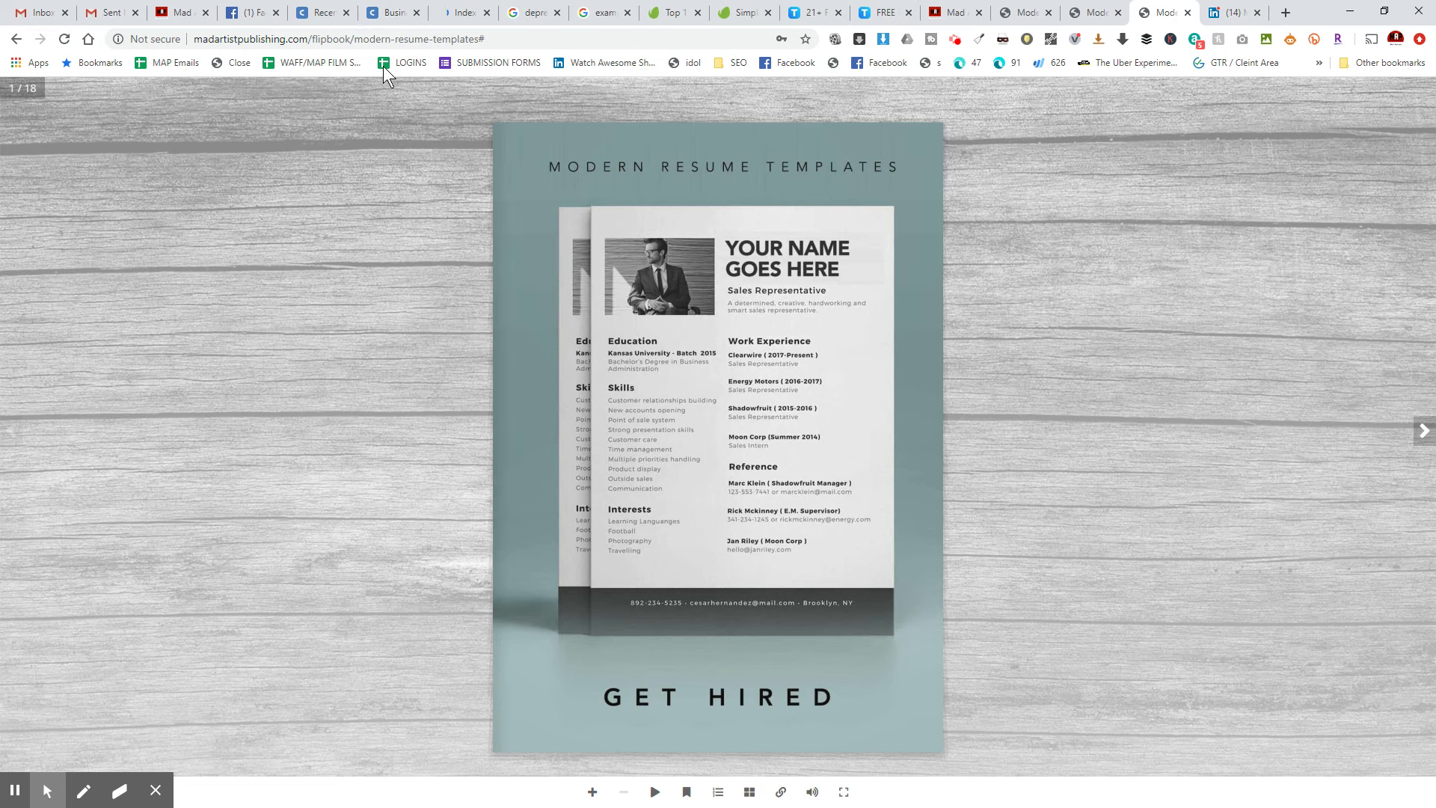
left_click(446, 39)
left_click(459, 39)
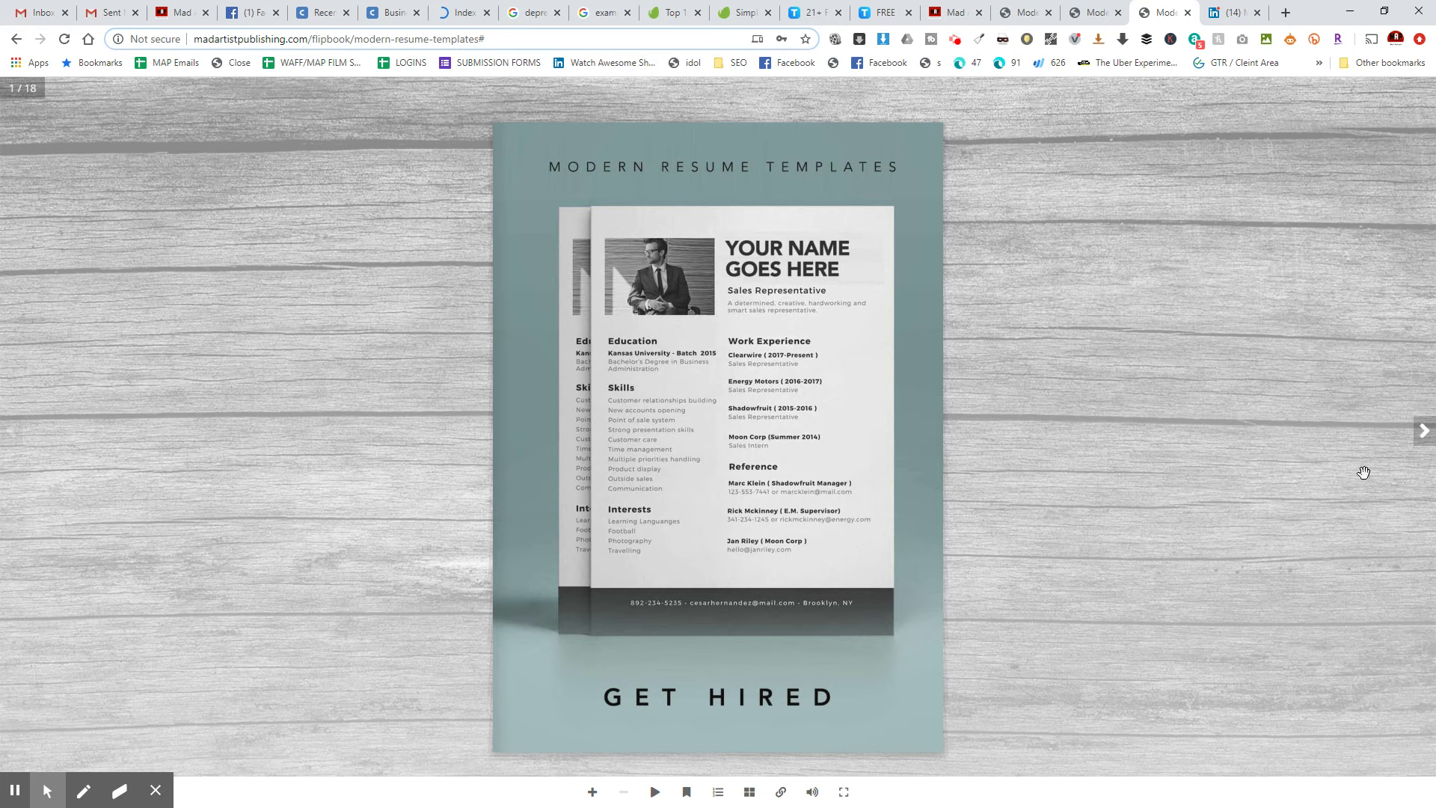
- Flip the live flipbook forward to the Clearcase Administrator resume spread and follow the page's link to its template
left_click(1423, 437)
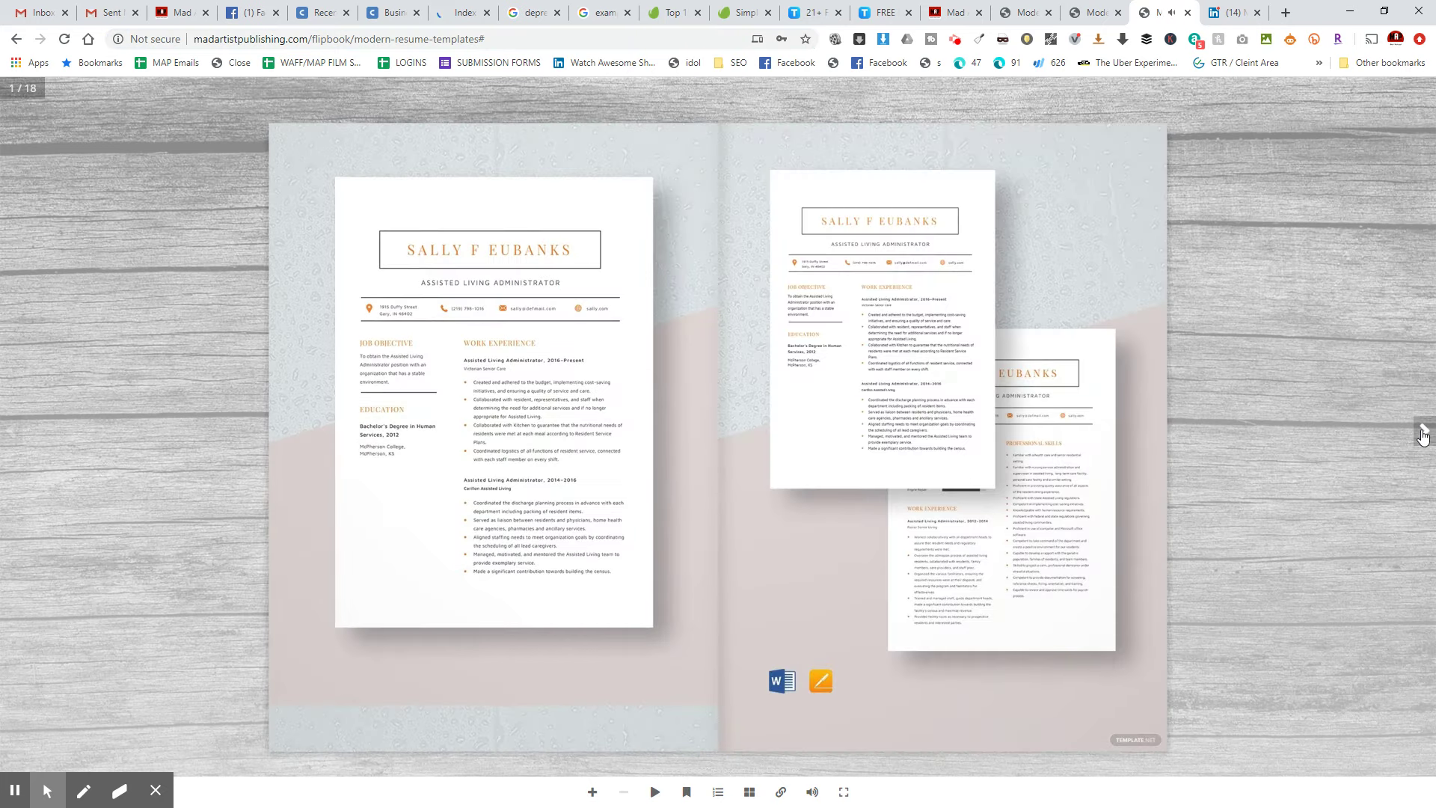
left_click(1423, 436)
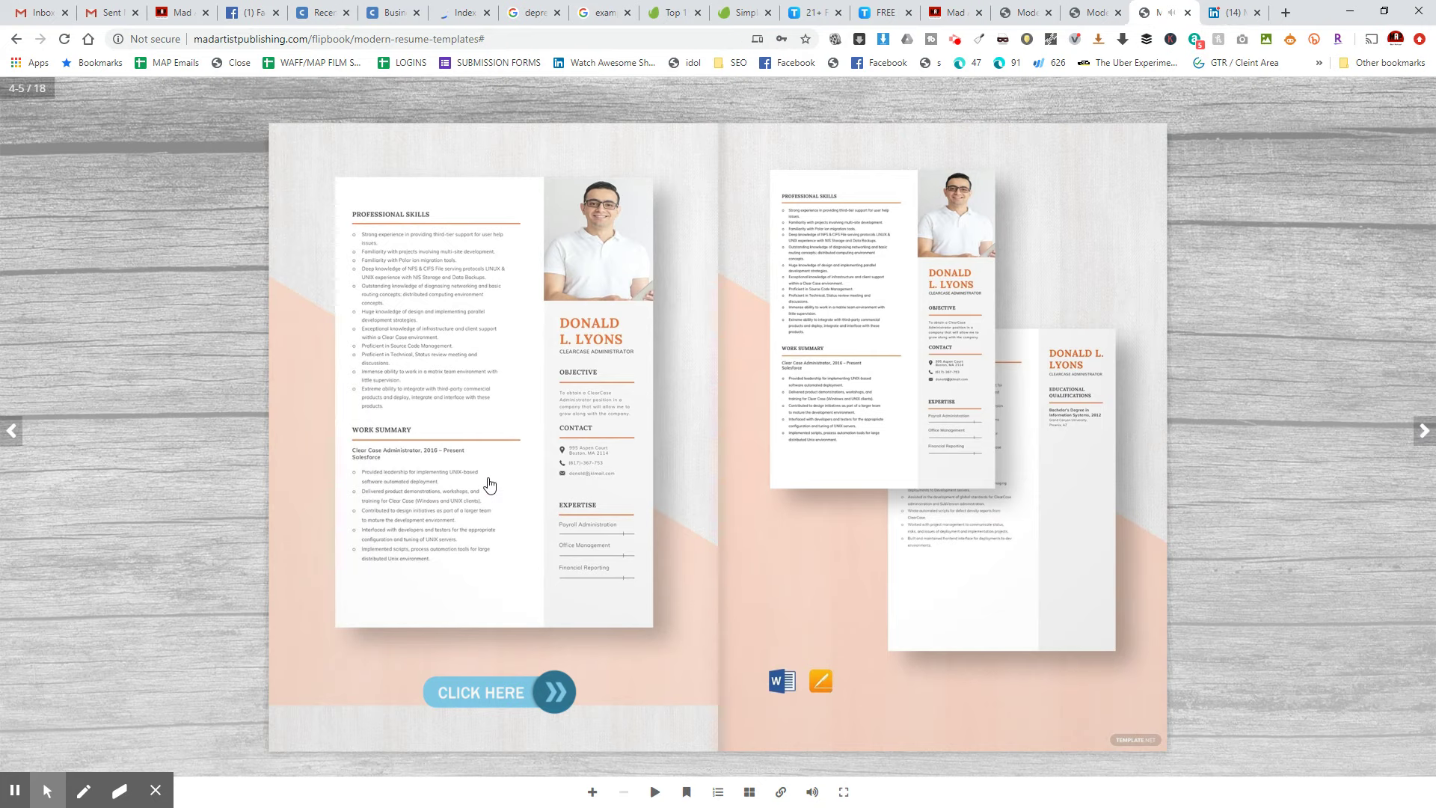
left_click(507, 517)
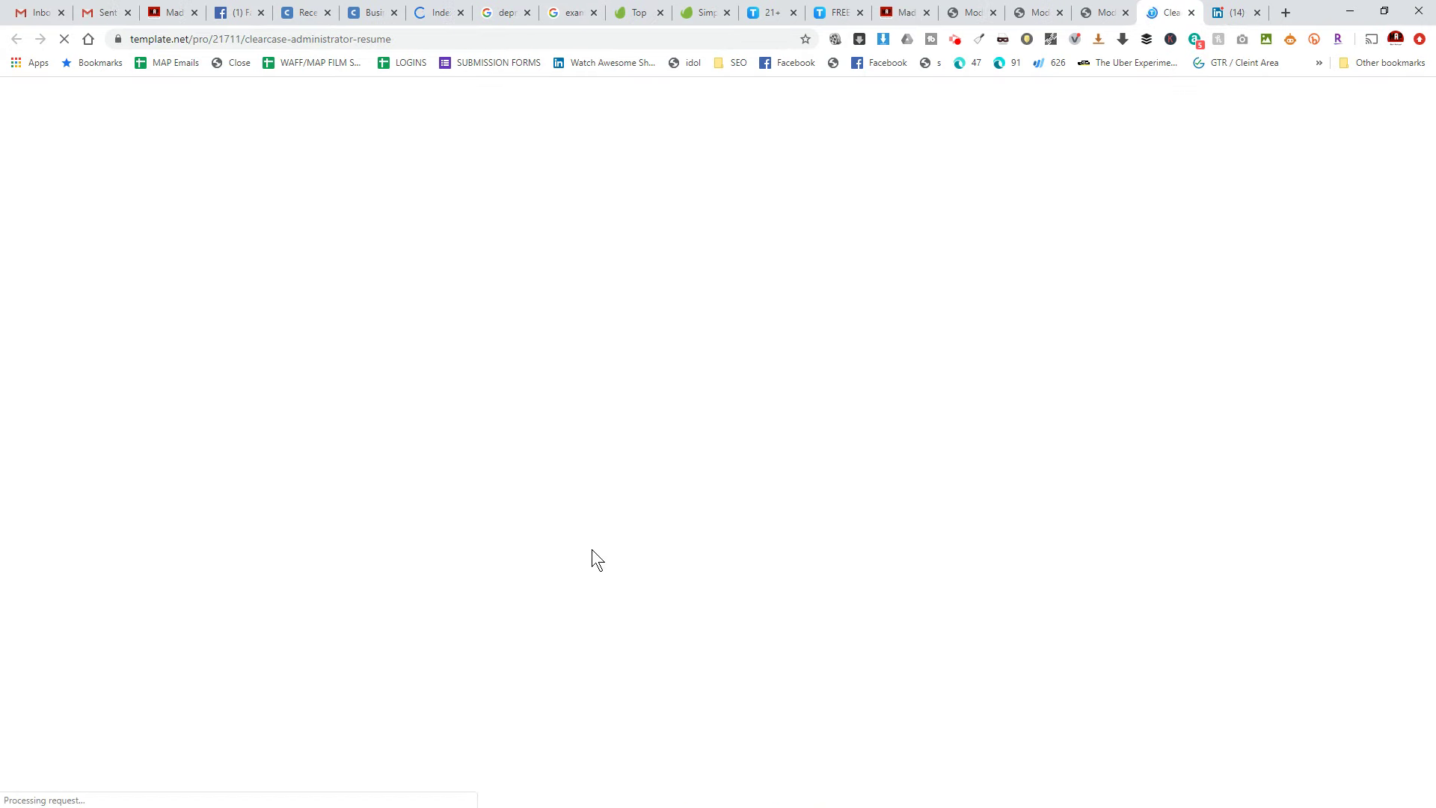